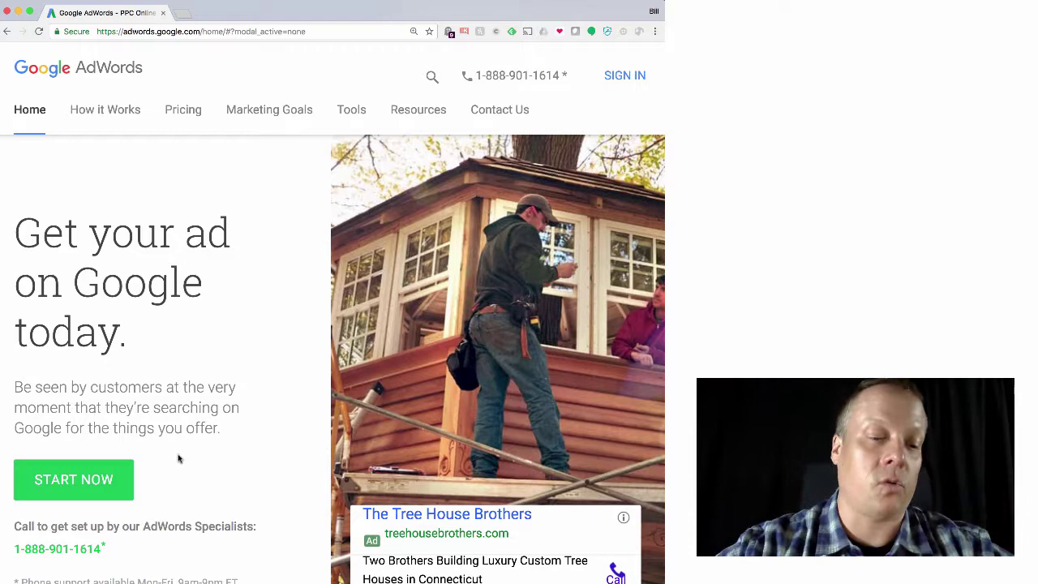
# Start a new ad from the AdWords home page with START NOW
pyautogui.click(112, 479)
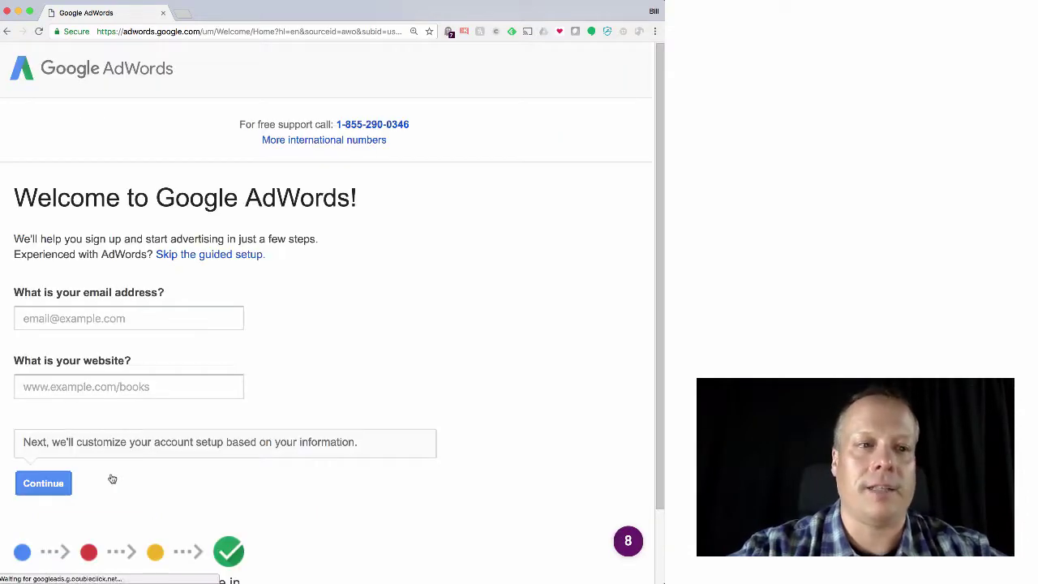
# Enter the account e-mail and the business website on the welcome form, then continue
pyautogui.click(130, 318)
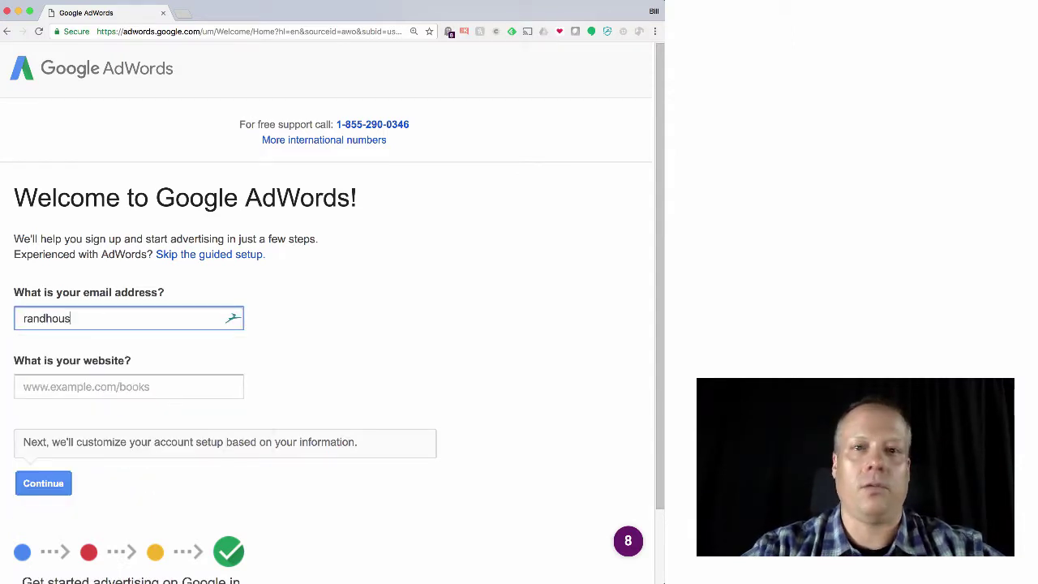
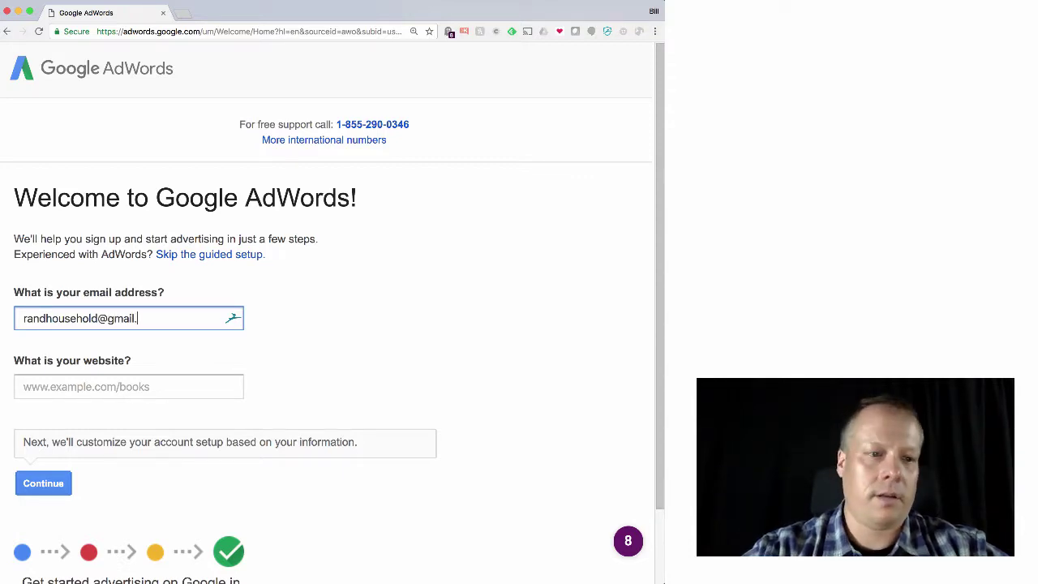
pyautogui.press('Tab')
pyautogui.write('billrand.org')
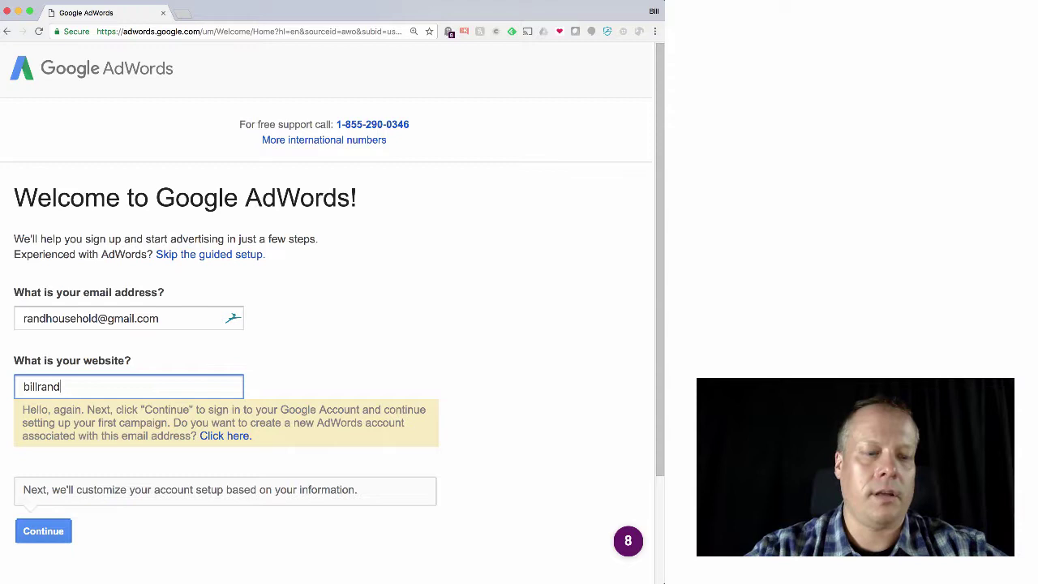
pyautogui.click(57, 533)
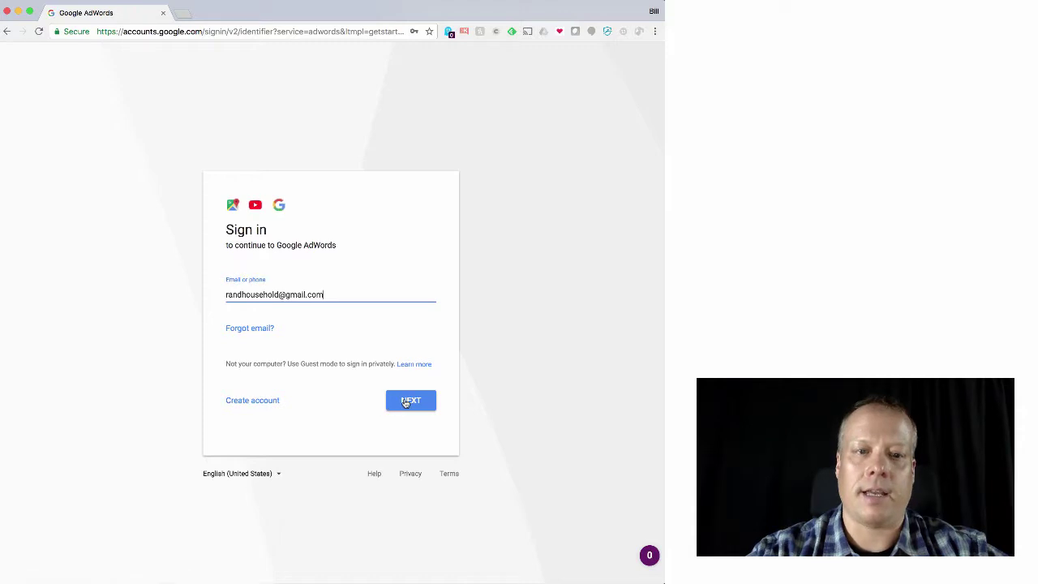
# Sign in with the prefilled e-mail and saved password, then return to the ad-goal step
pyautogui.click(405, 401)
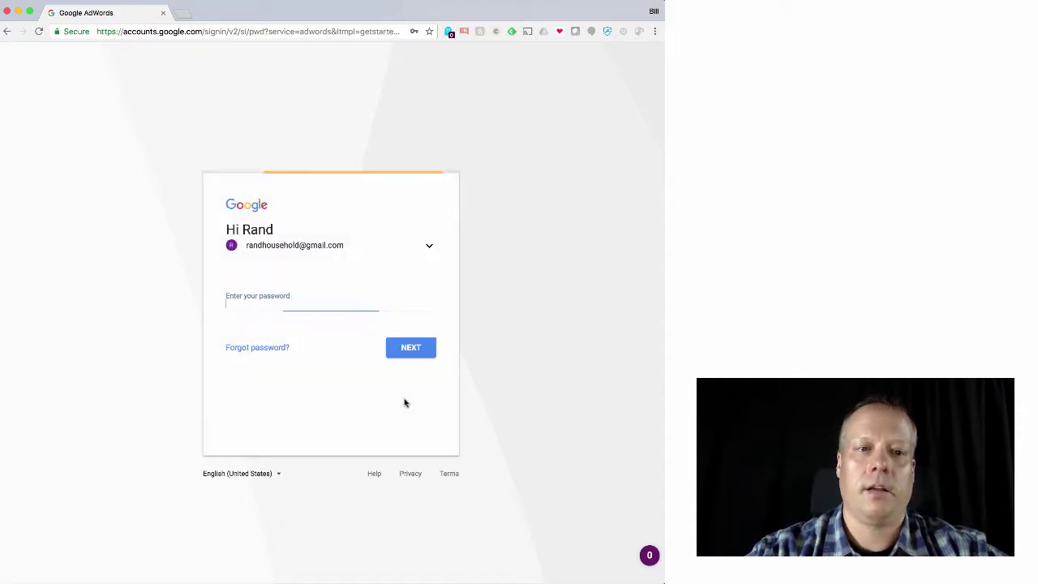
pyautogui.click(405, 353)
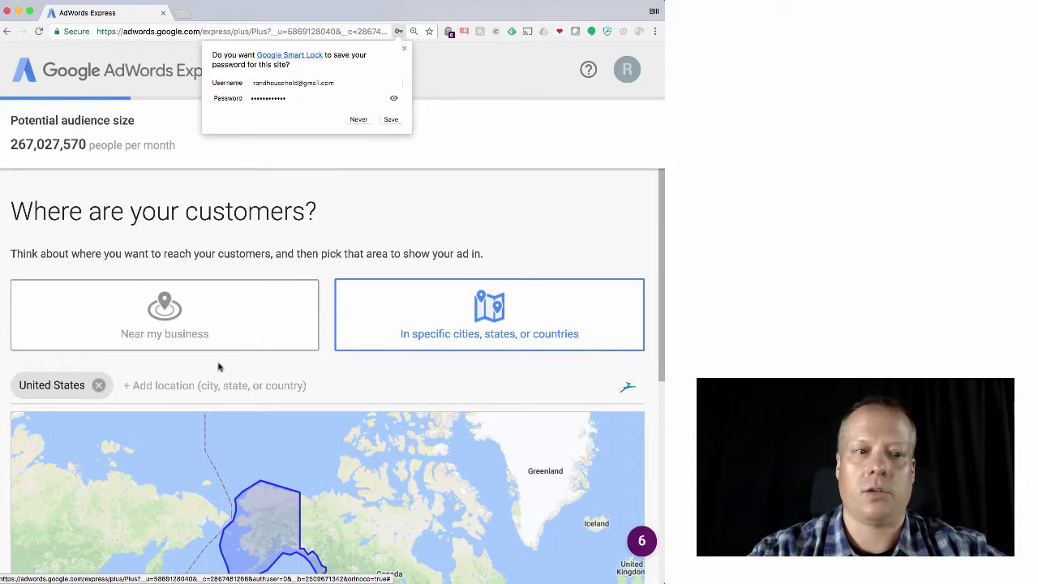
pyautogui.scroll(-3, 219, 368)
pyautogui.click(48, 550)
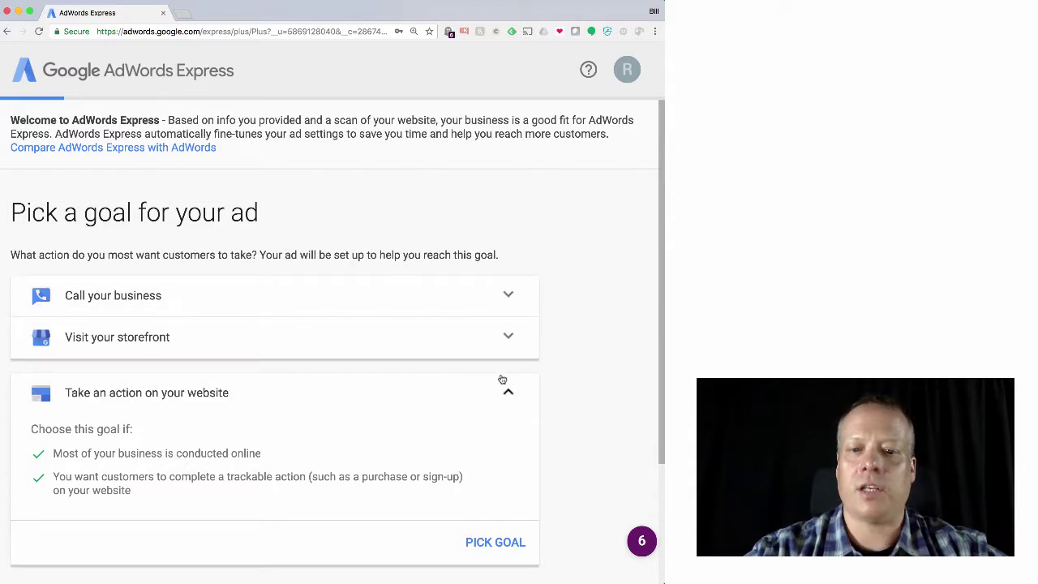
# Collapse and re-expand the 'Take an action on your website' goal details
pyautogui.click(515, 400)
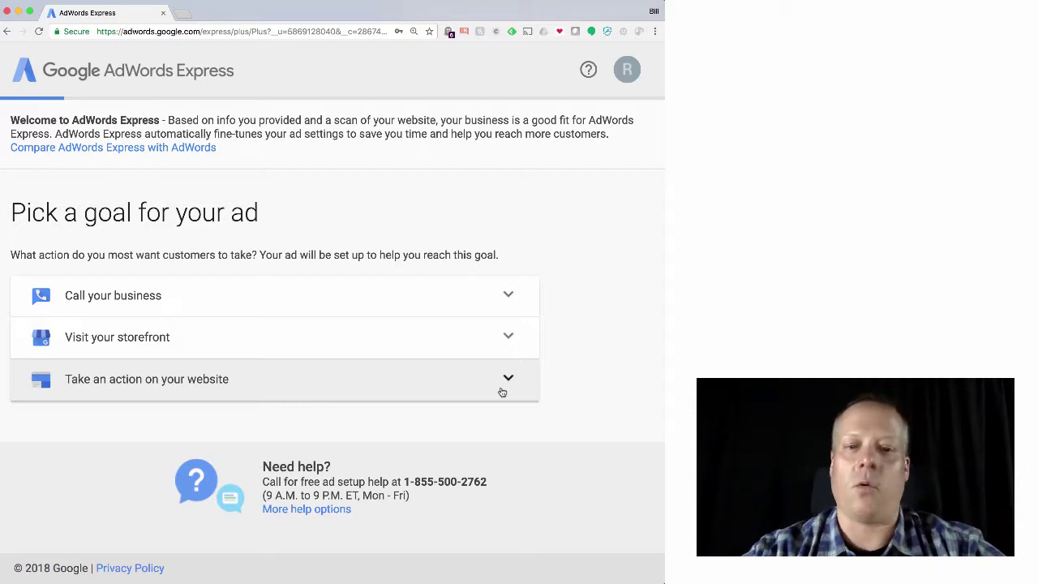
pyautogui.click(503, 392)
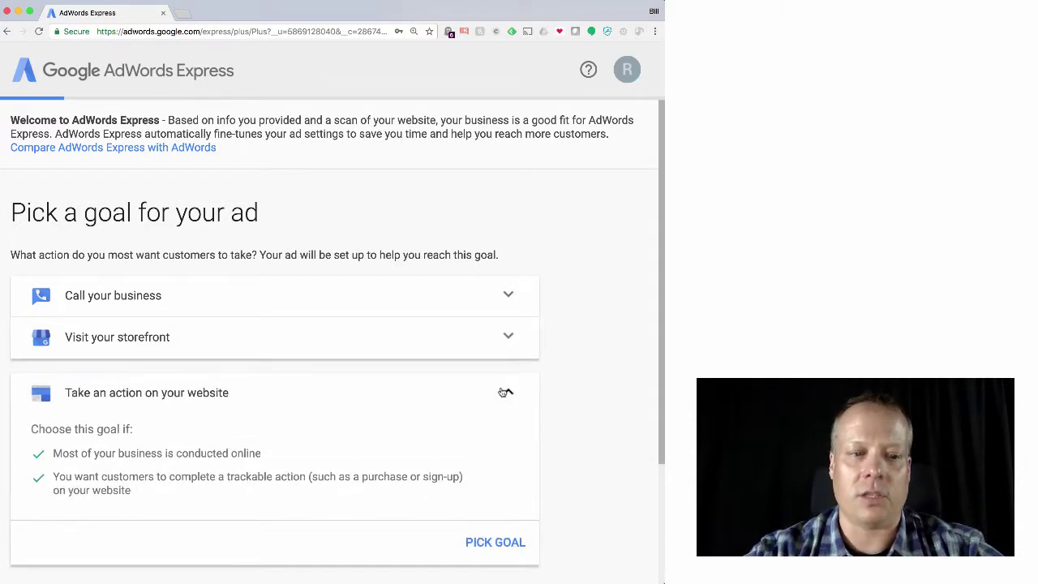
# Pick the website-action goal, remove United States and add Raleigh as a target location
pyautogui.click(506, 546)
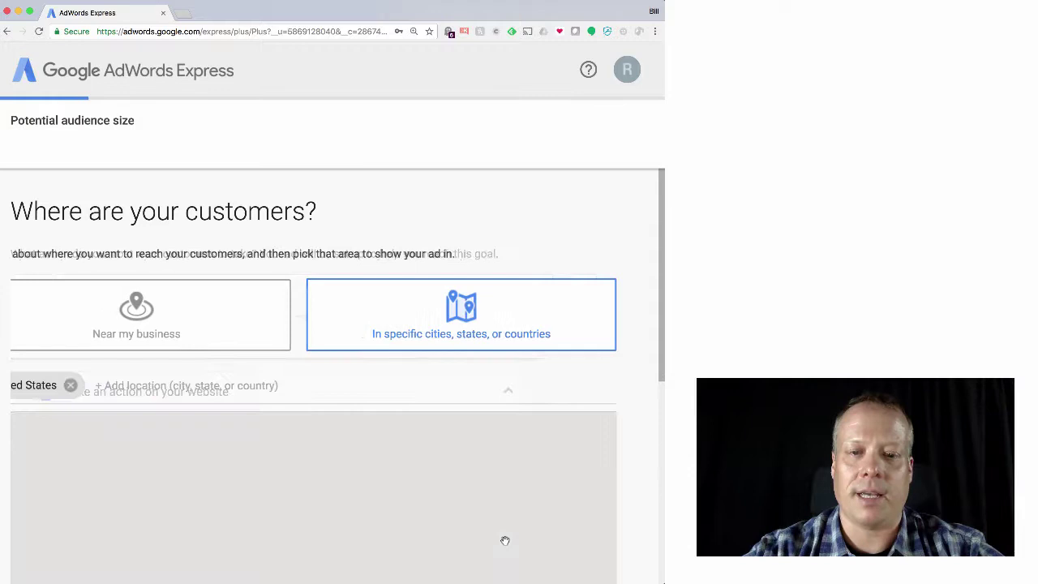
pyautogui.scroll(-3, 373, 407)
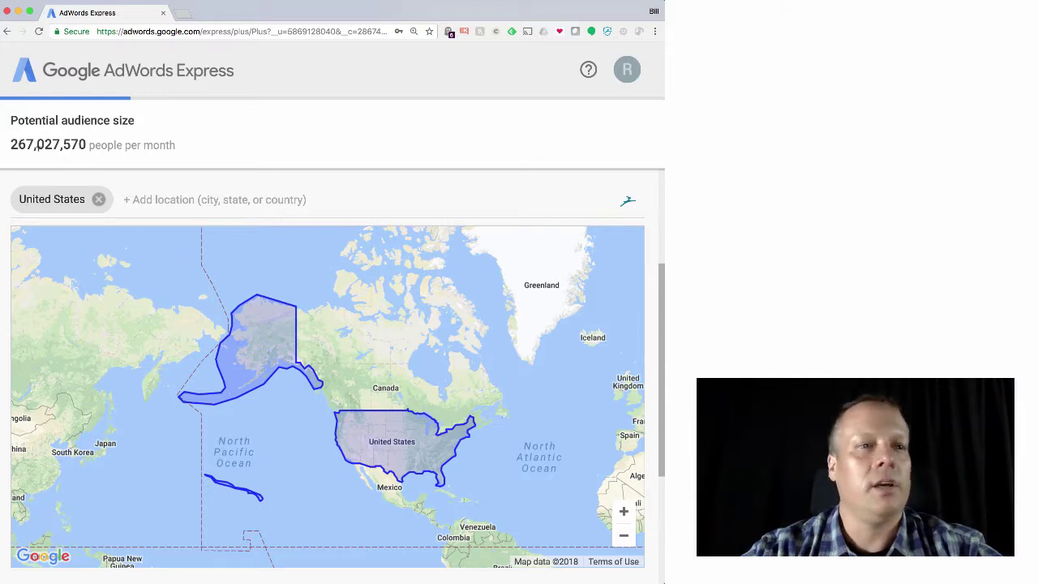
pyautogui.click(98, 199)
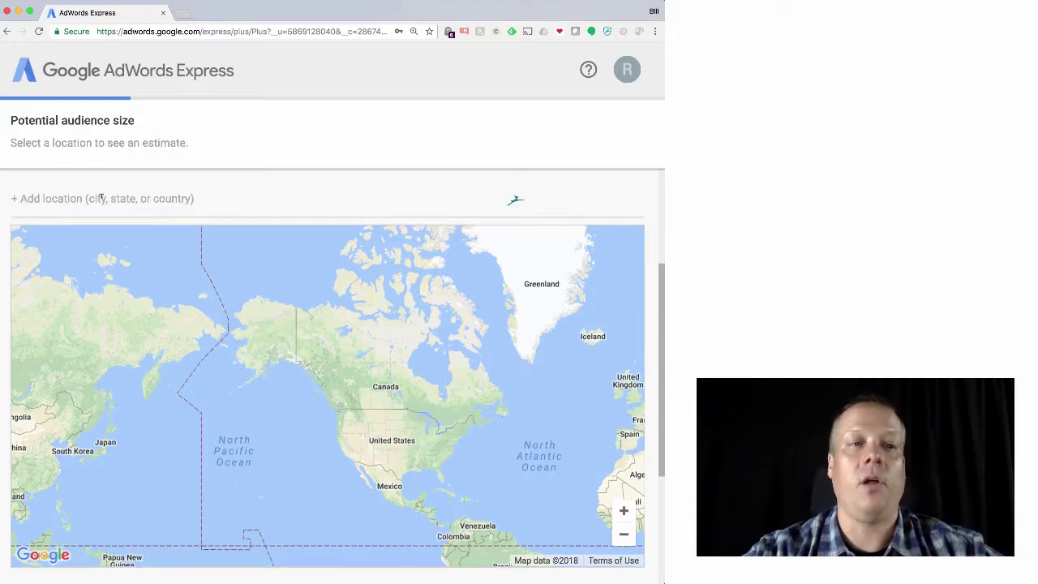
pyautogui.click(101, 198)
pyautogui.write('ralei')
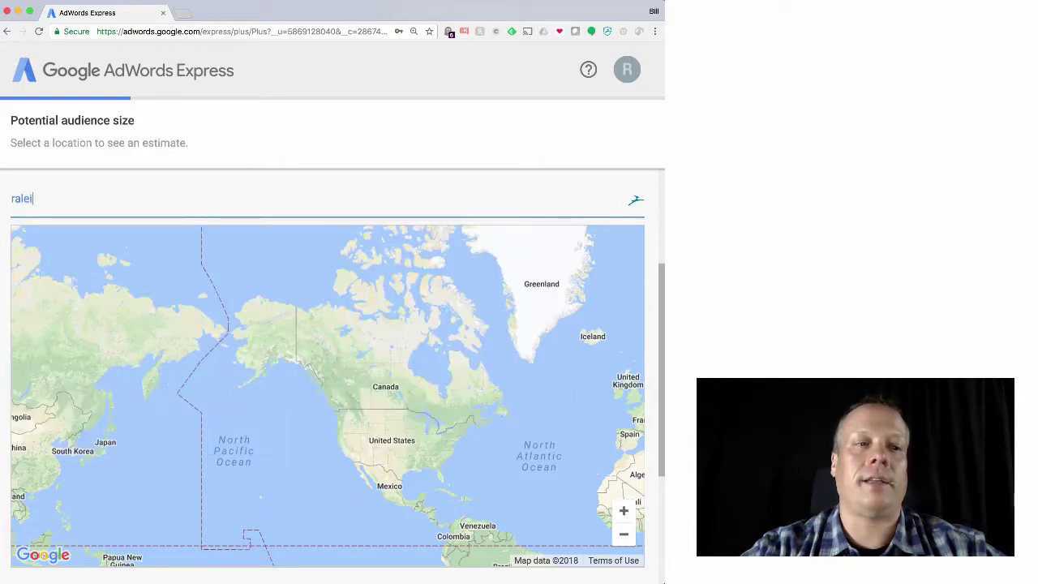
pyautogui.write('gh,')
pyautogui.click(119, 233)
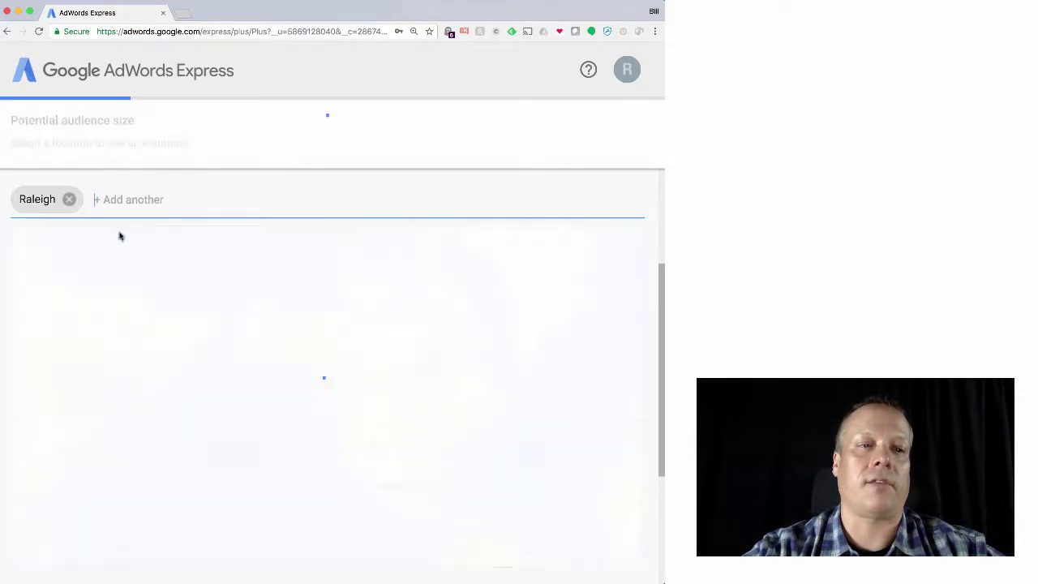
# Add Durham NC, Chapel Hill and Wake County as locations, then remove Raleigh
pyautogui.write('durham, nc')
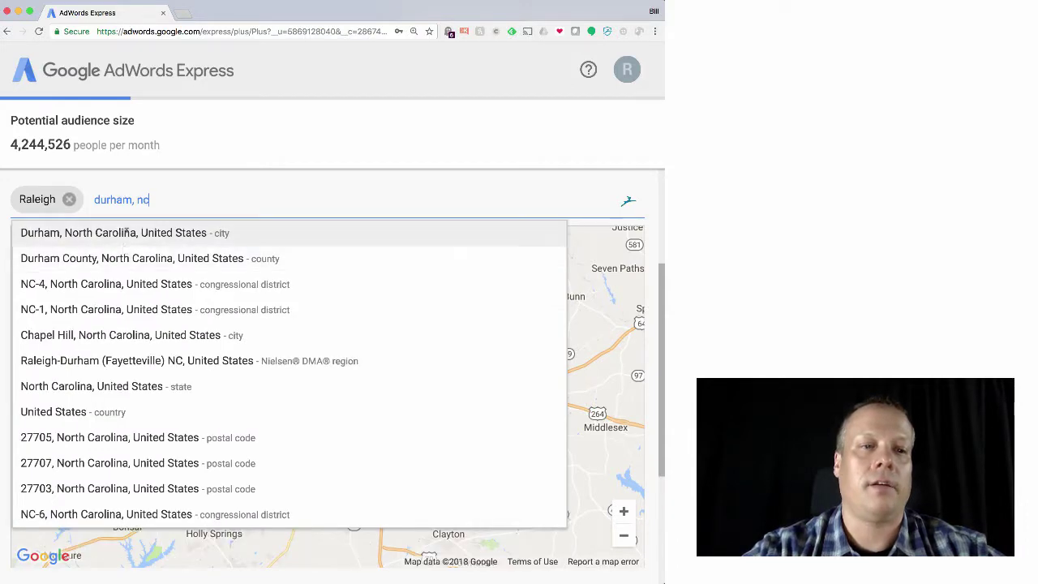
pyautogui.click(127, 233)
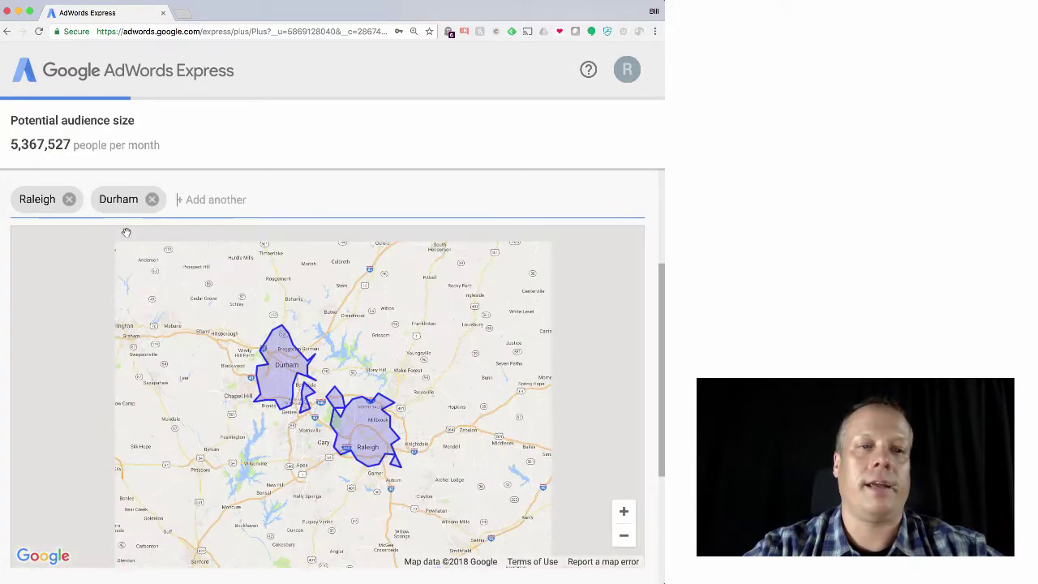
pyautogui.write('chapel hill')
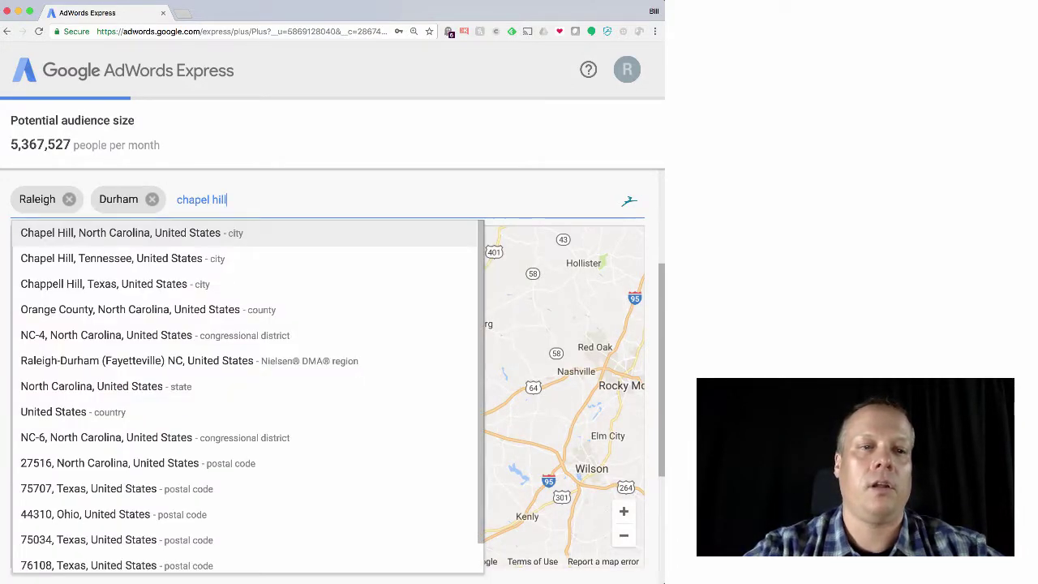
pyautogui.click(141, 235)
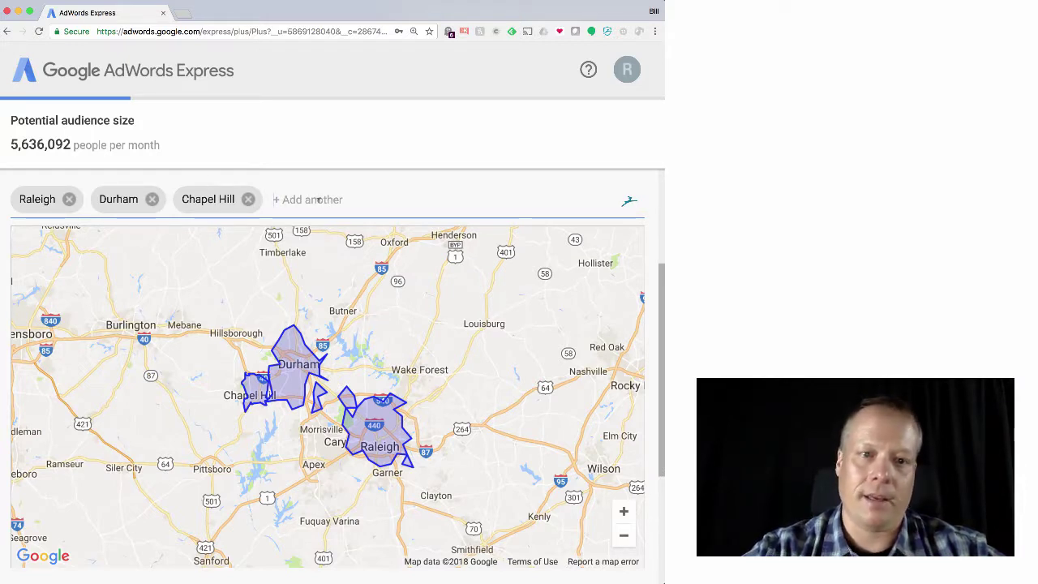
pyautogui.click(318, 199)
pyautogui.write('wake count')
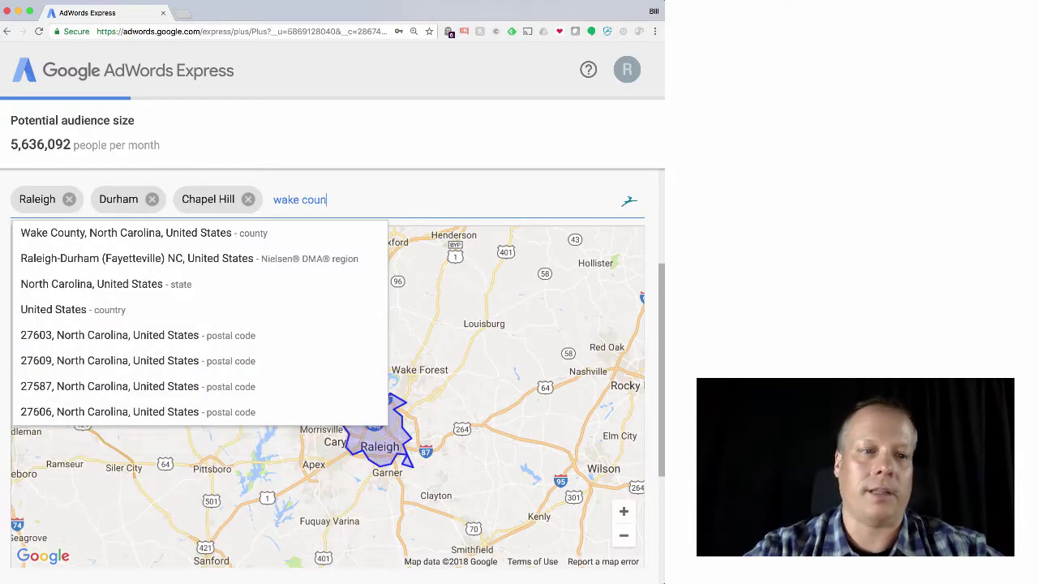
pyautogui.click(299, 232)
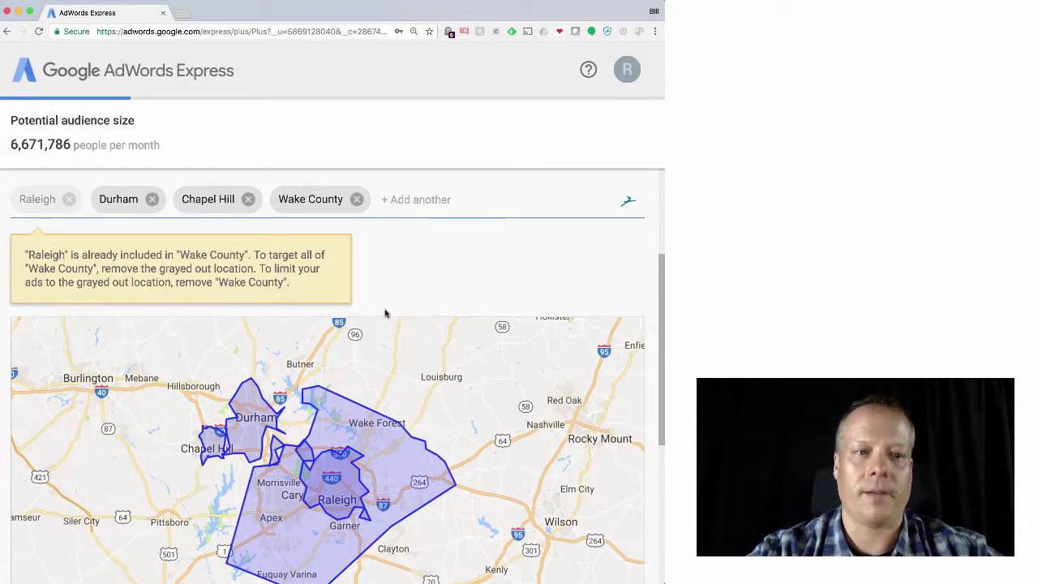
pyautogui.click(69, 199)
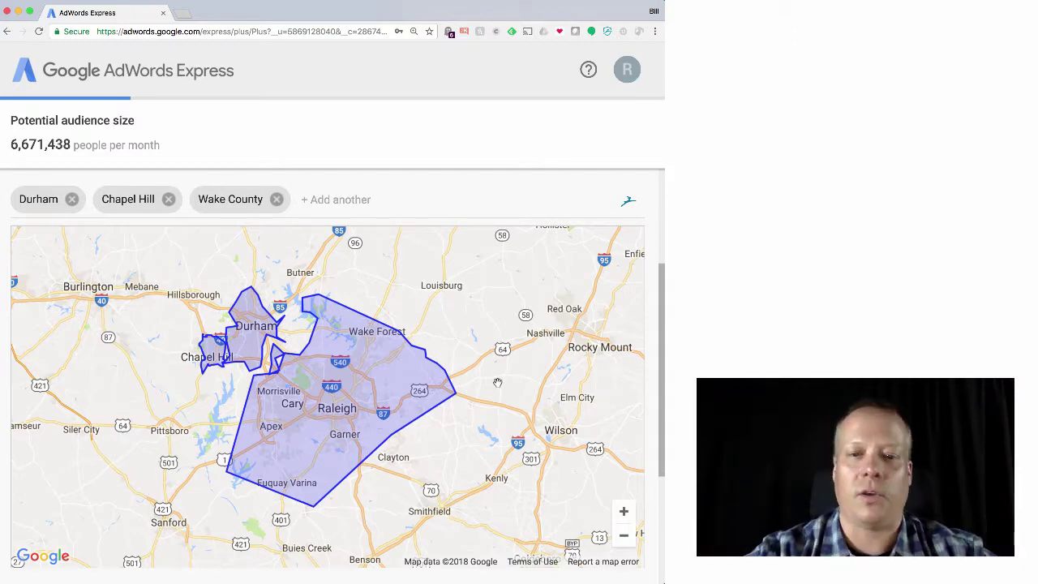
pyautogui.scroll(-3, 497, 383)
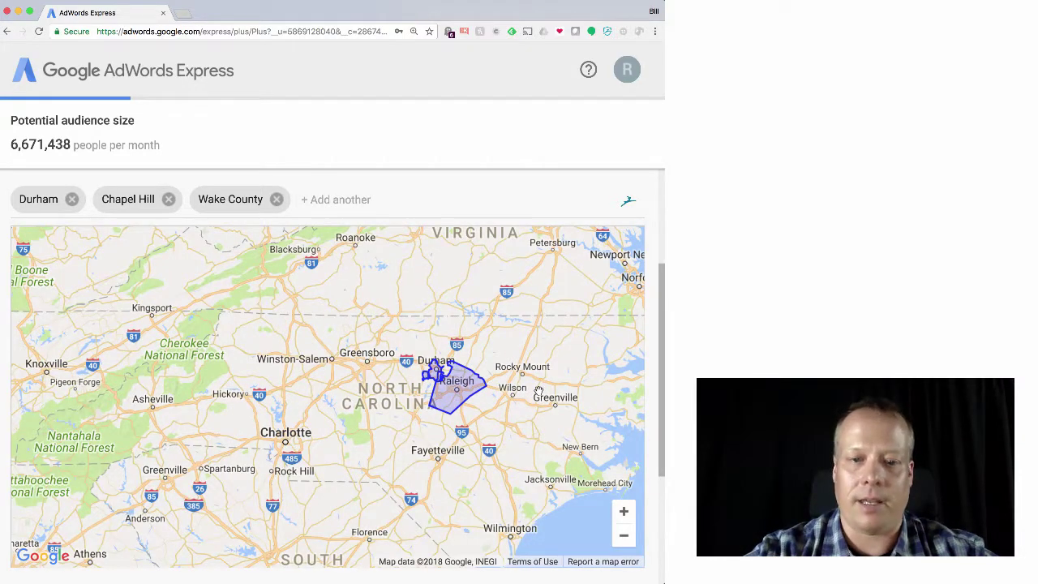
pyautogui.click(662, 503)
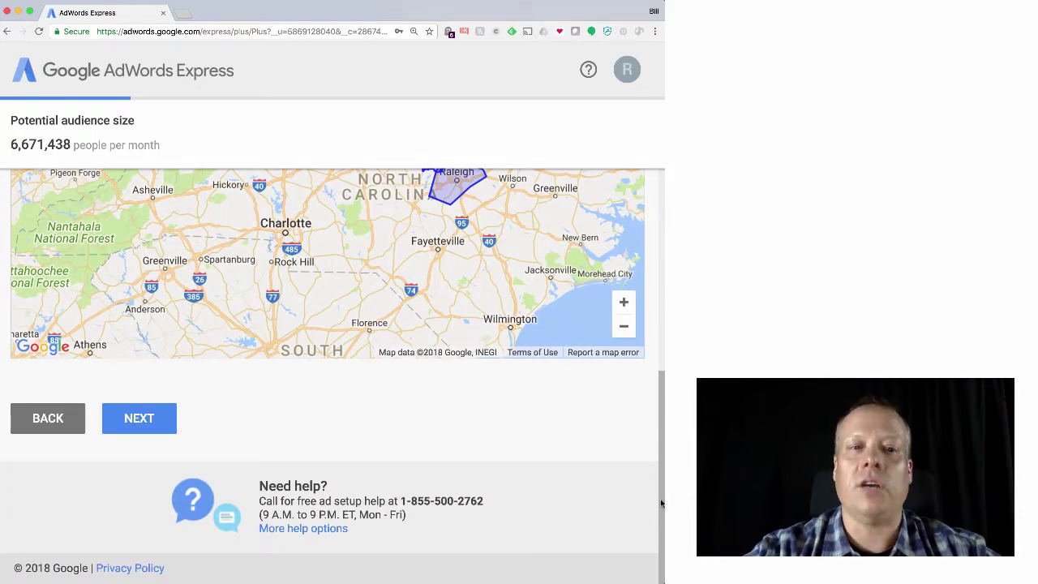
# Continue to the product step and enter 'Digital Marketing' as a custom business category
pyautogui.click(159, 420)
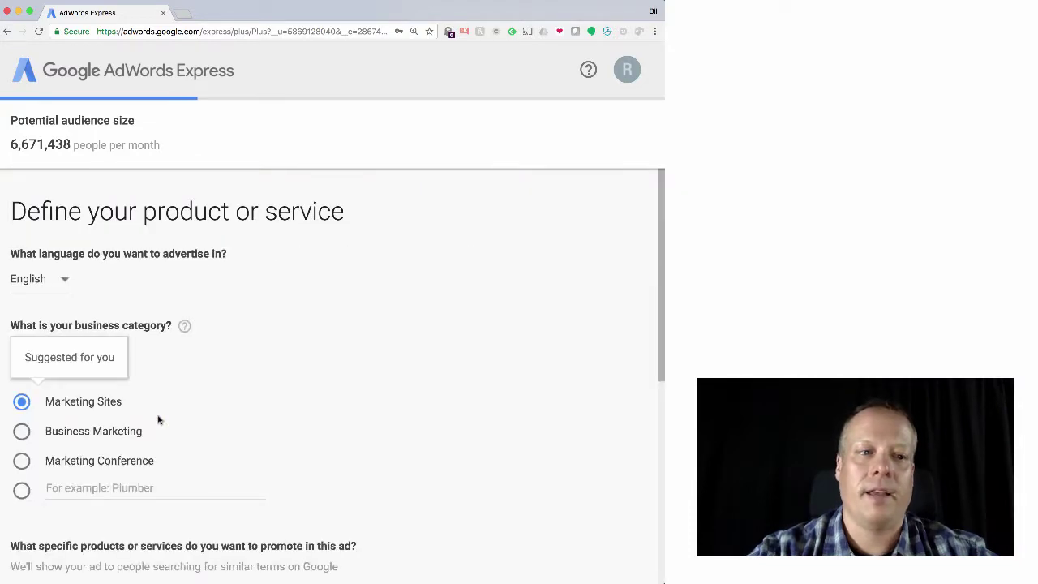
pyautogui.scroll(-2, 247, 405)
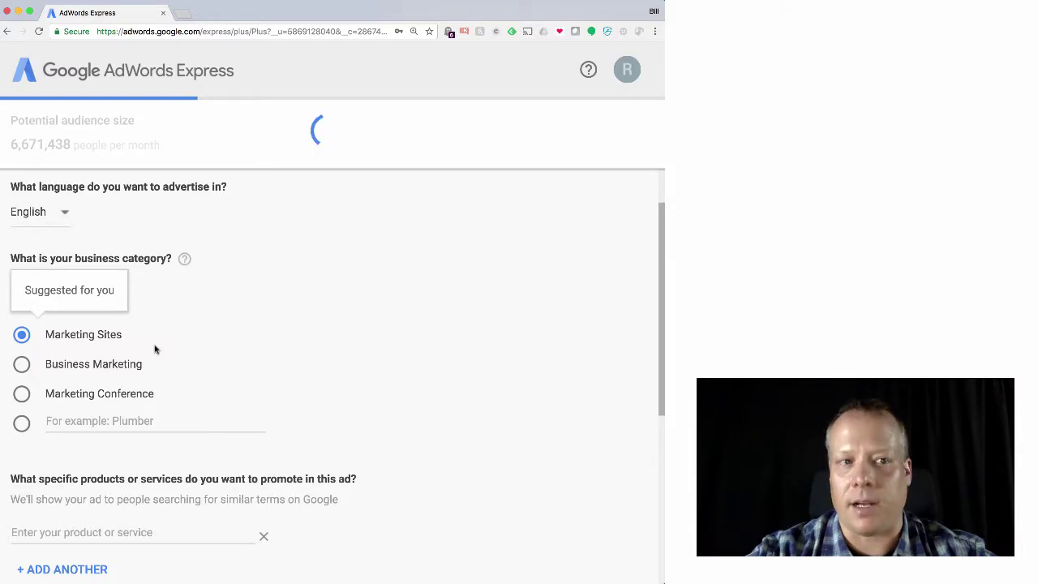
pyautogui.scroll(-1, 155, 347)
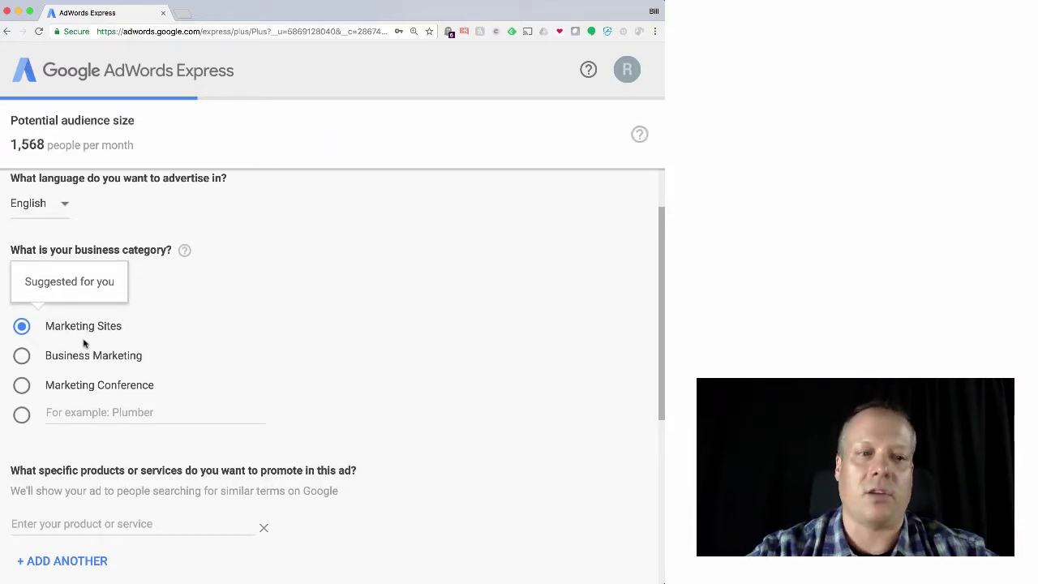
pyautogui.click(24, 358)
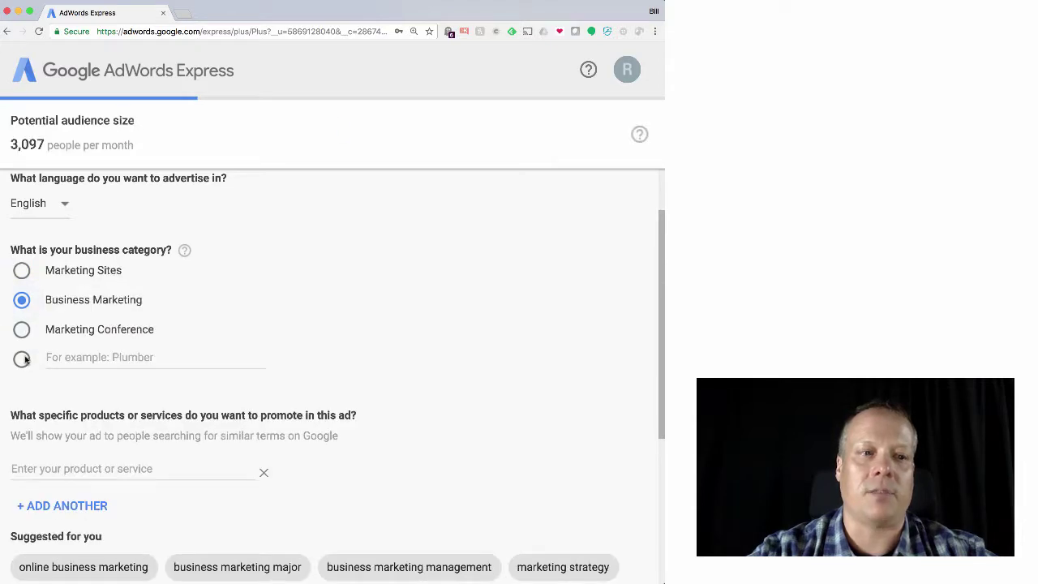
pyautogui.click(25, 360)
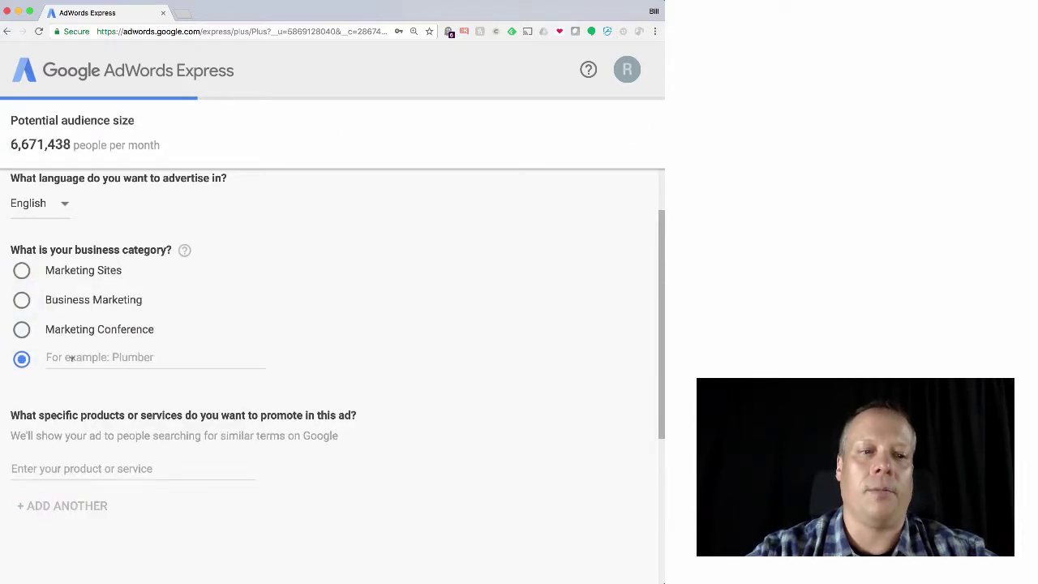
pyautogui.write('Digital')
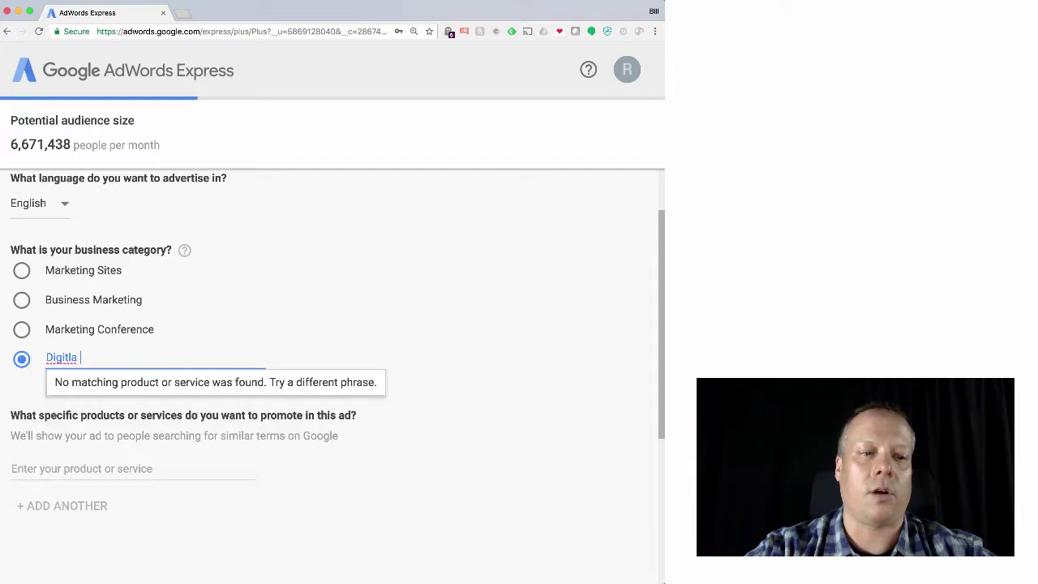
pyautogui.write(' Marketing')
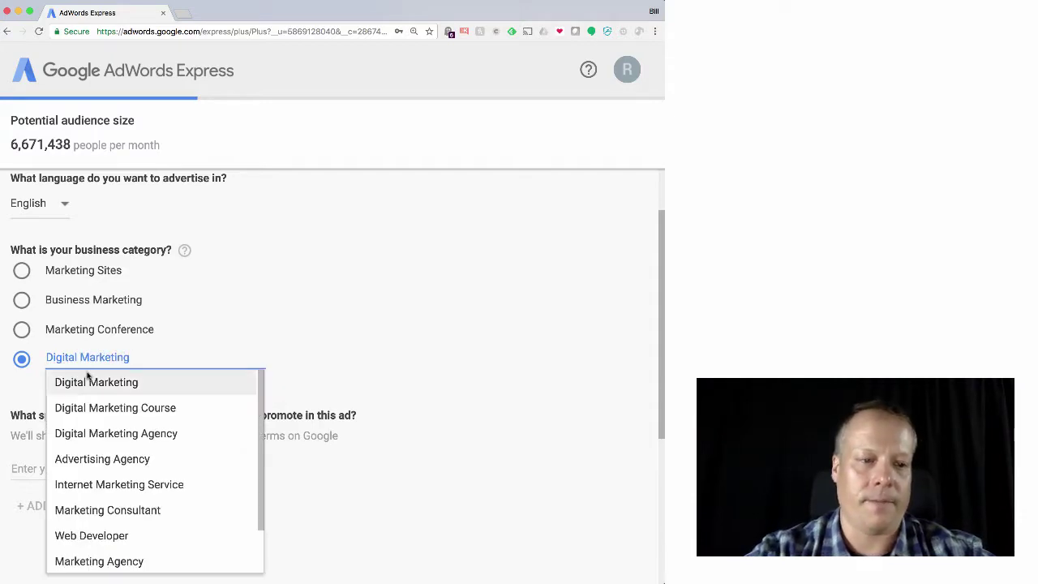
pyautogui.click(88, 378)
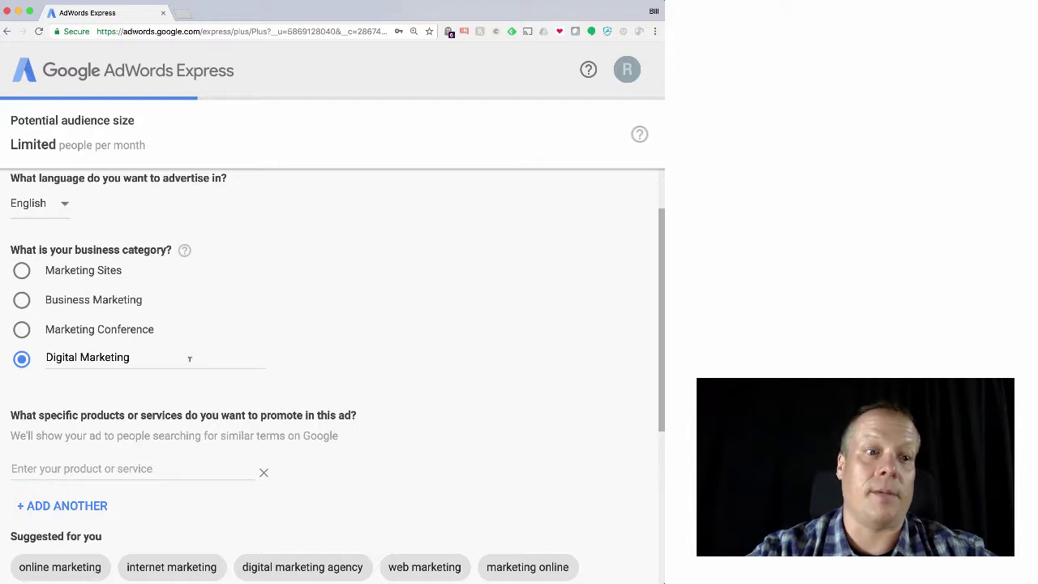
# Try other marketing categories, then replace the custom category with 'Marketing Research'
pyautogui.click(23, 301)
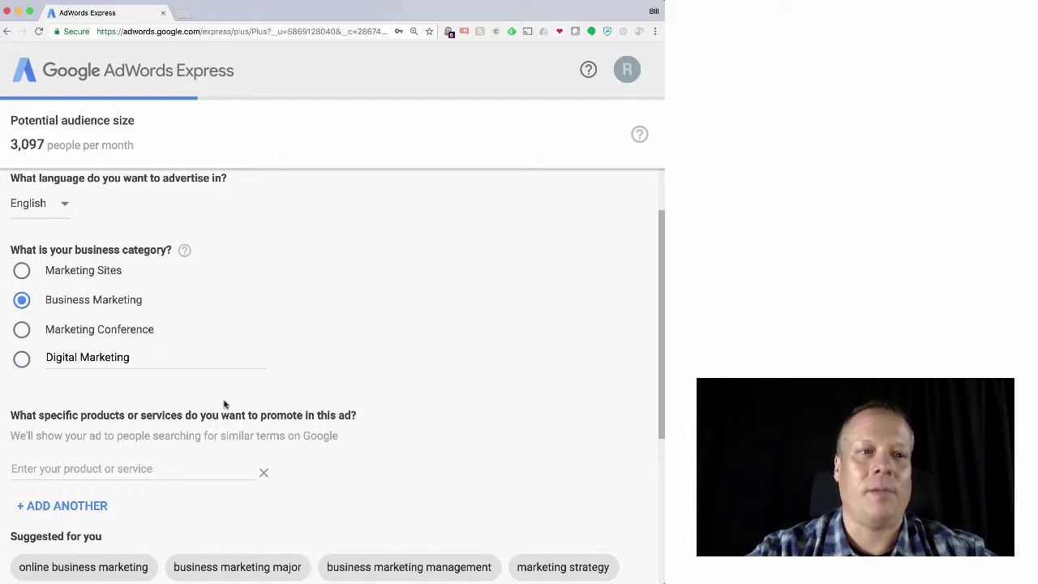
pyautogui.click(23, 331)
pyautogui.click(22, 301)
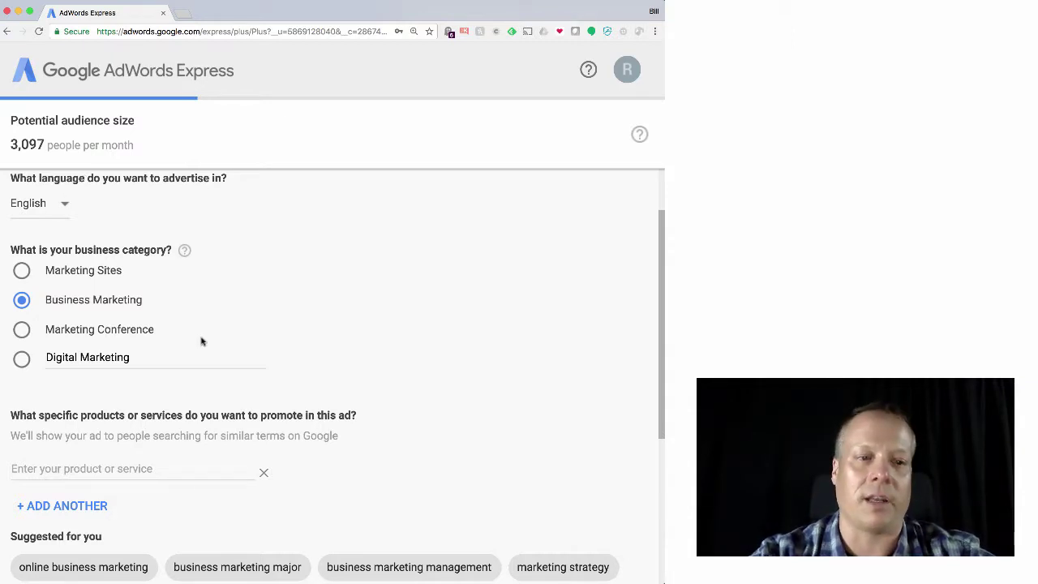
pyautogui.click(24, 274)
pyautogui.click(24, 300)
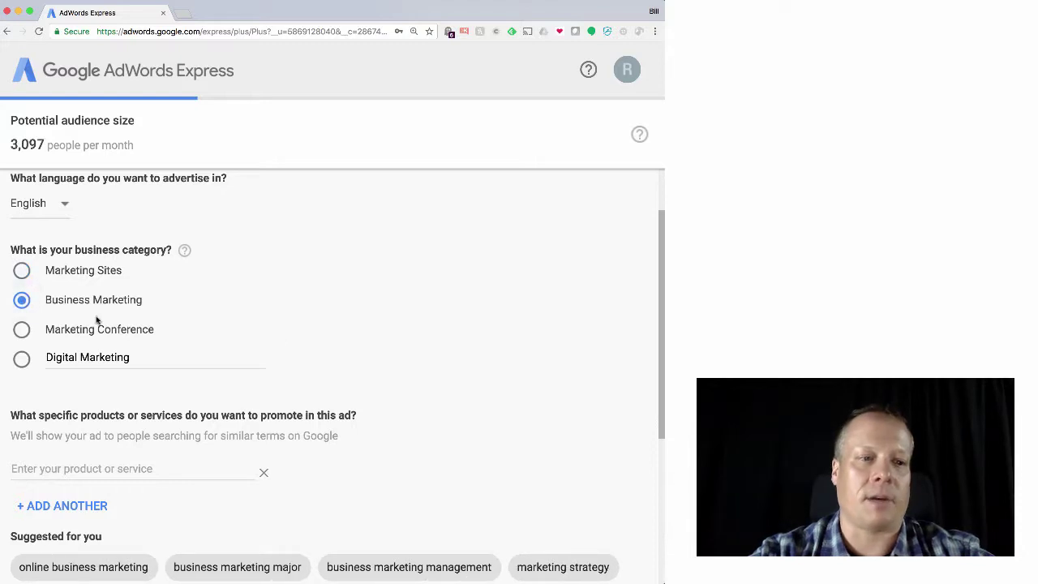
pyautogui.click(228, 347)
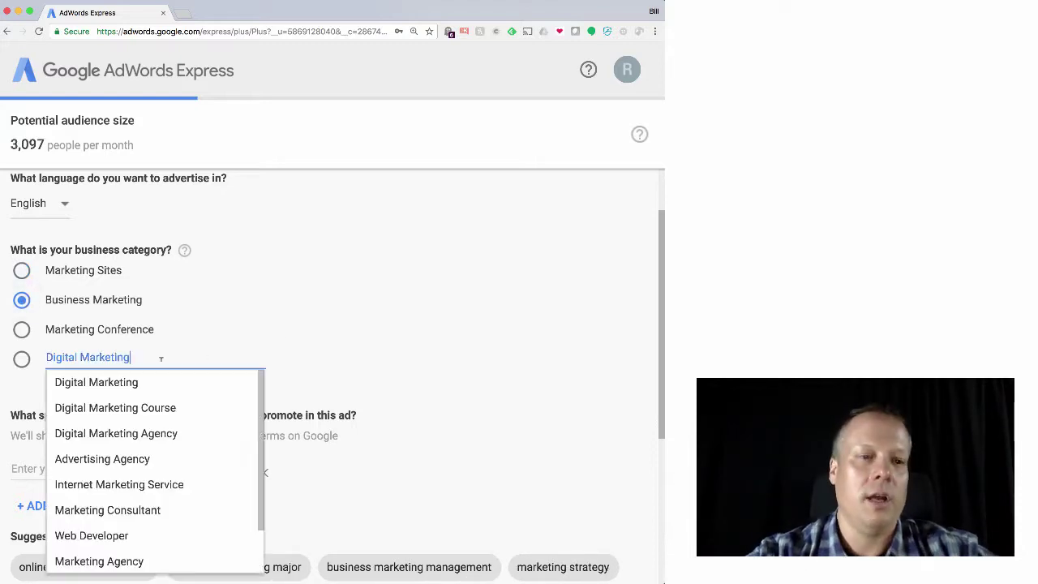
pyautogui.moveTo(228, 348); pyautogui.dragTo(61, 354)
pyautogui.write('Marketing')
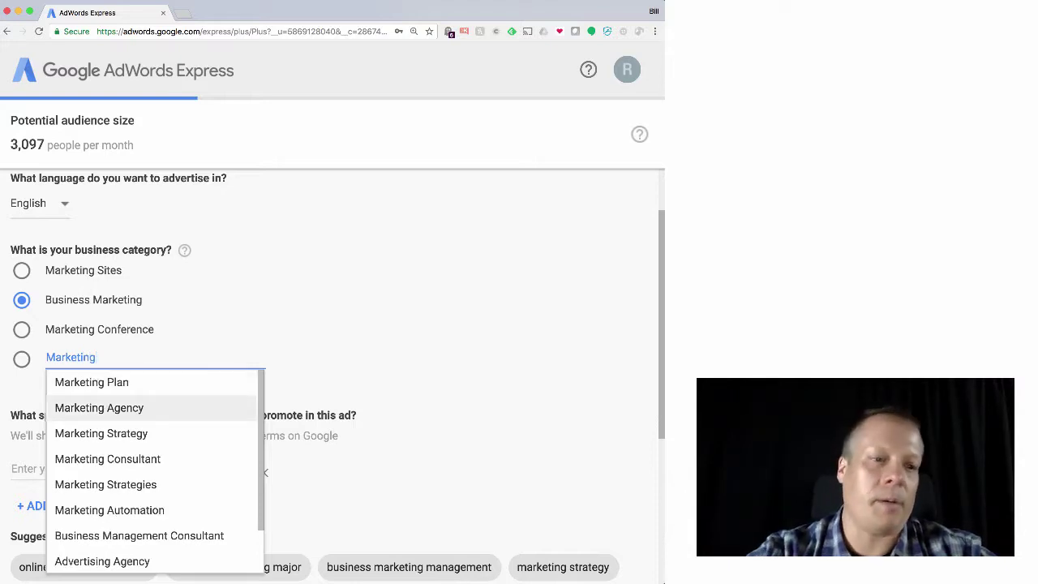
pyautogui.write(' Research')
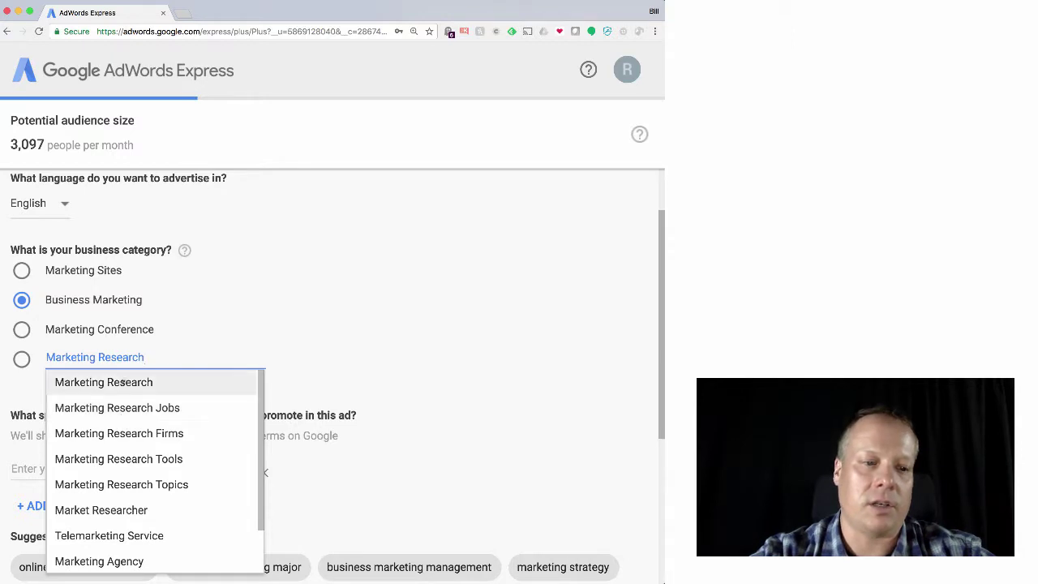
pyautogui.click(123, 382)
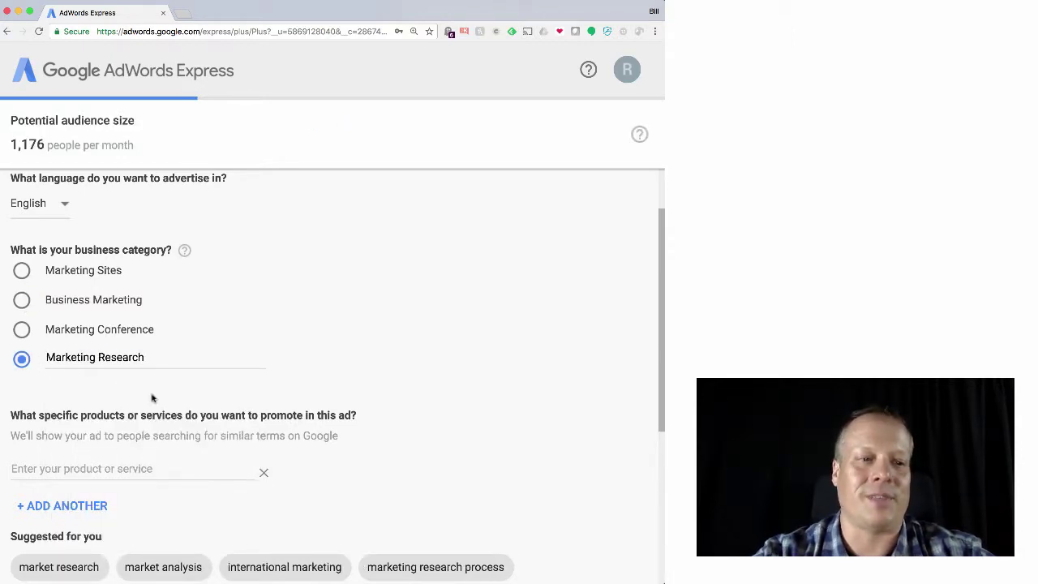
# Add market research, market analysis, international marketing and consumer research as promoted products
pyautogui.scroll(-2, 152, 398)
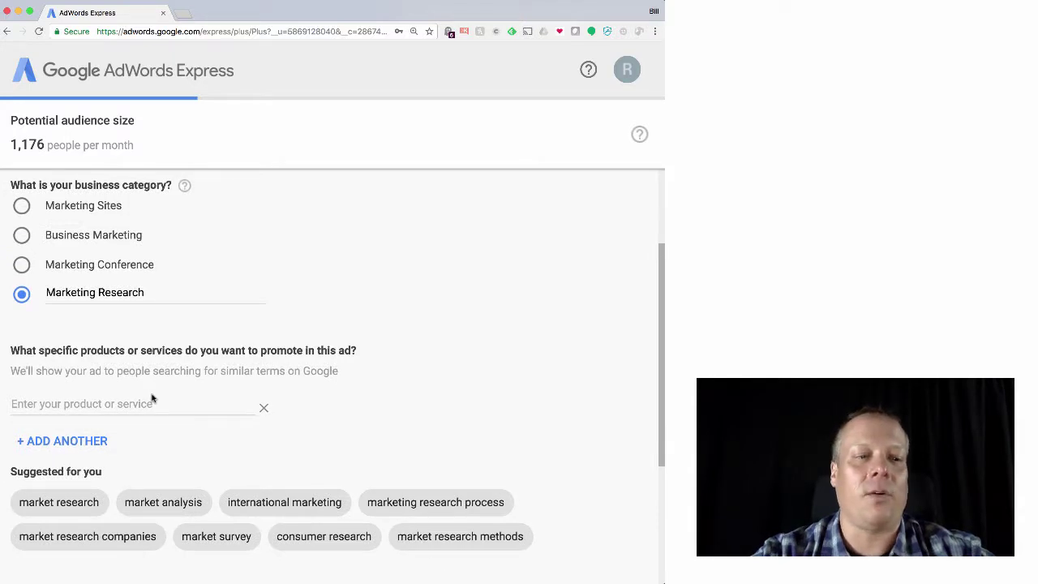
pyautogui.scroll(-1, 152, 397)
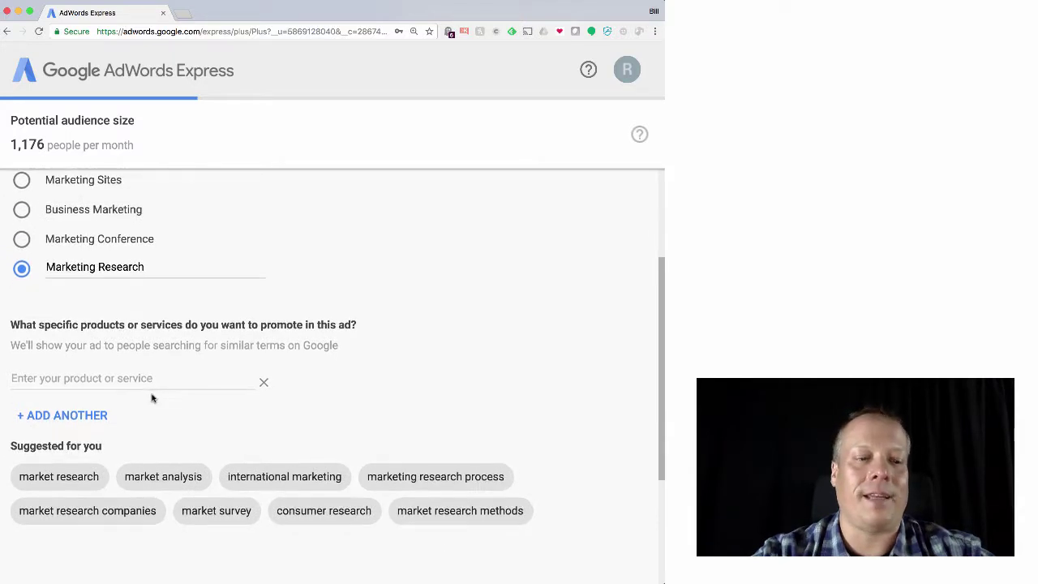
pyautogui.click(92, 477)
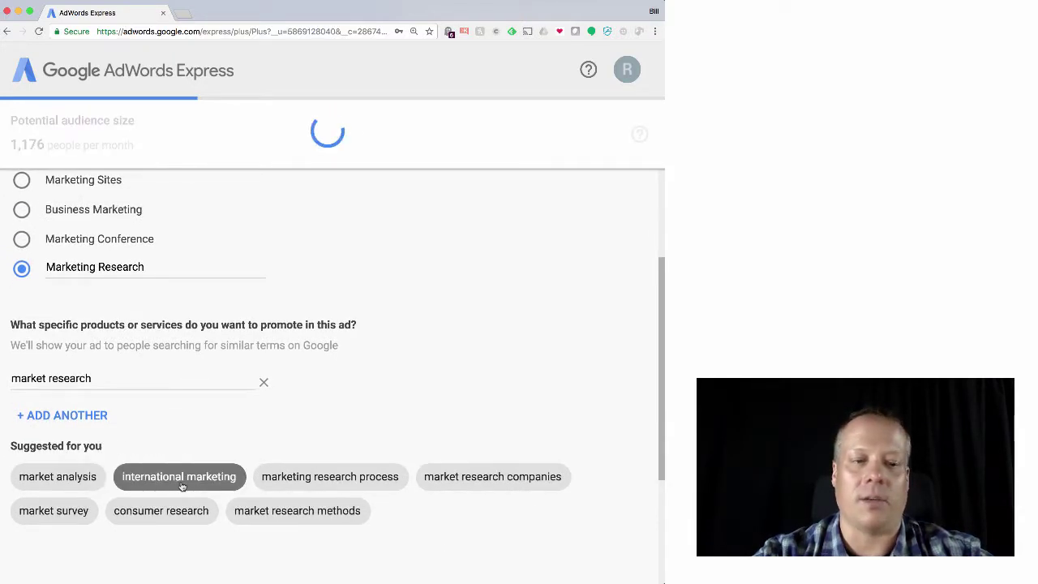
pyautogui.click(77, 479)
pyautogui.click(130, 514)
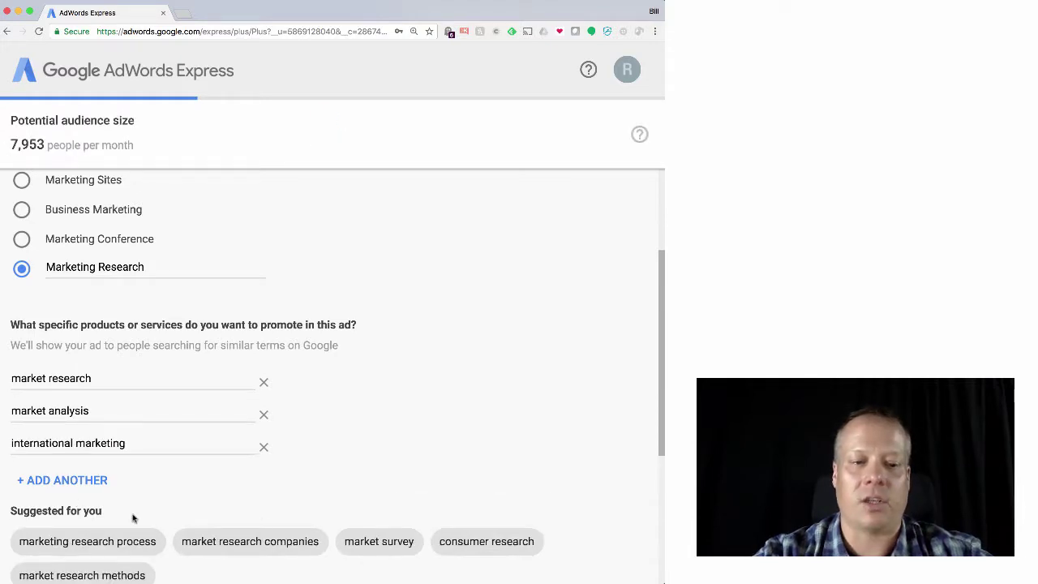
pyautogui.scroll(-3, 264, 523)
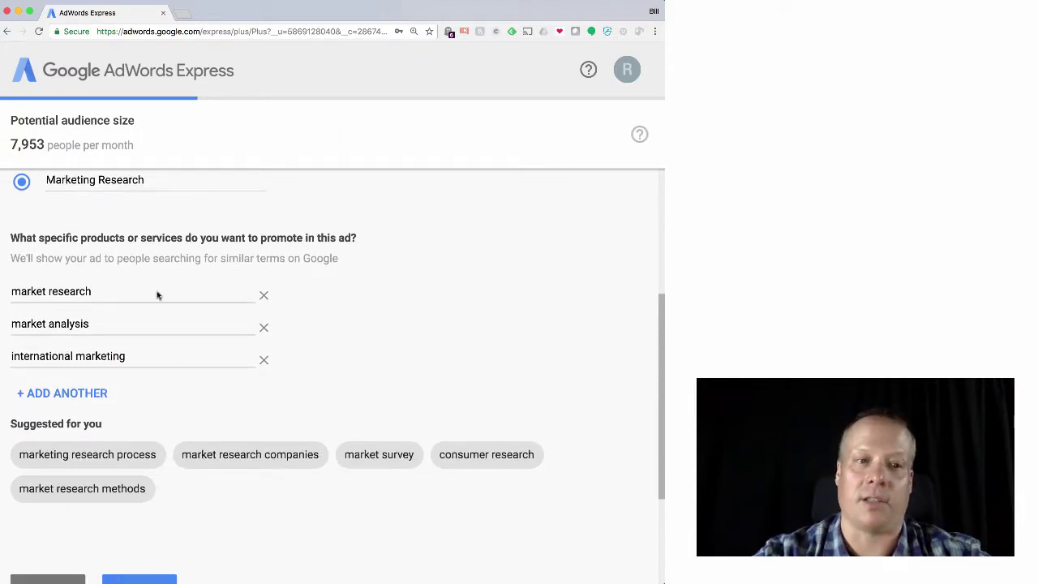
pyautogui.scroll(1, 202, 284)
pyautogui.scroll(-2, 209, 284)
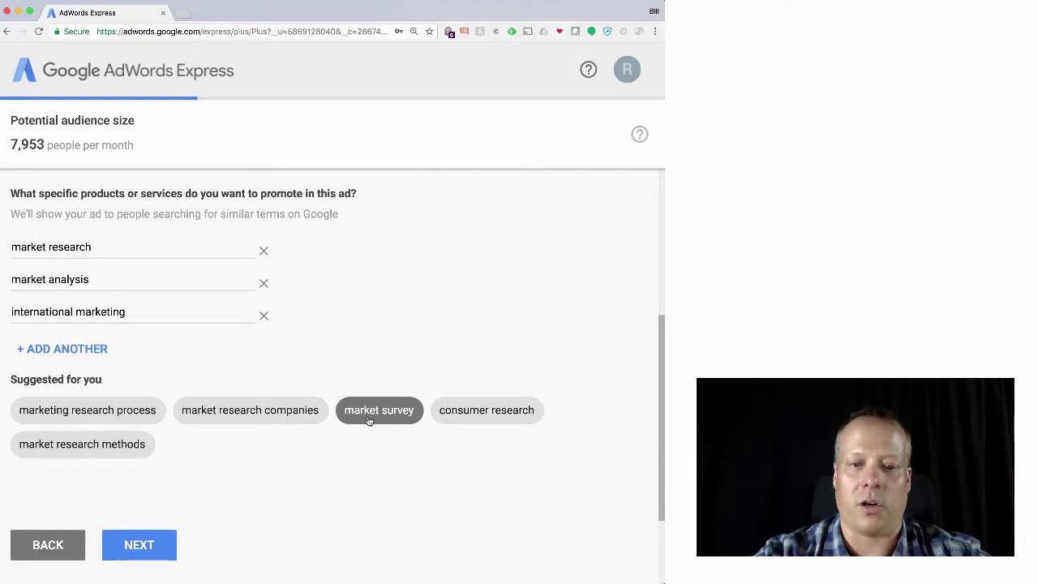
pyautogui.click(479, 416)
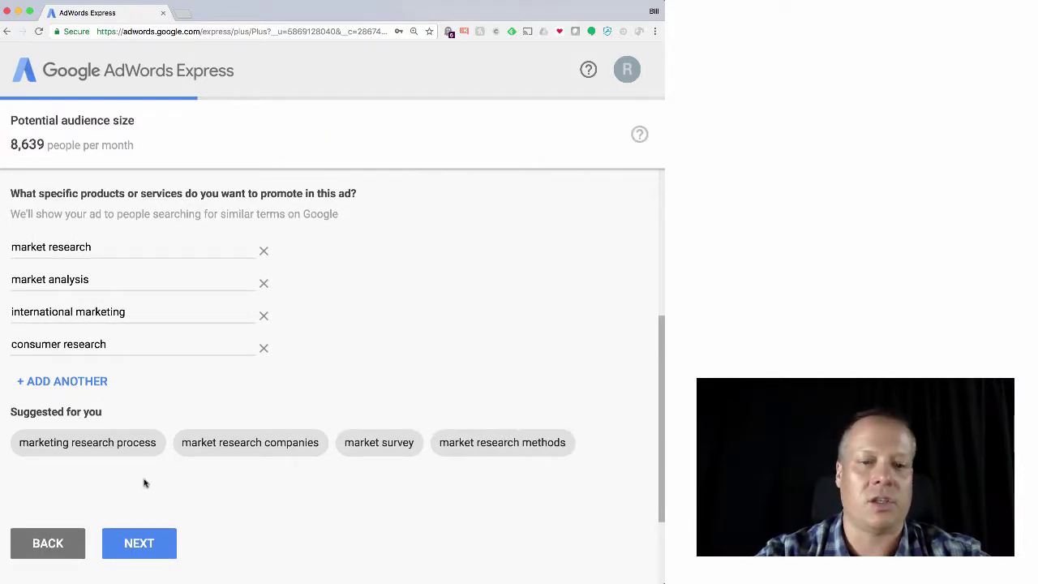
# Continue to ad creation and set Headline 1 to 'Innovative Marketing Insights'
pyautogui.click(151, 542)
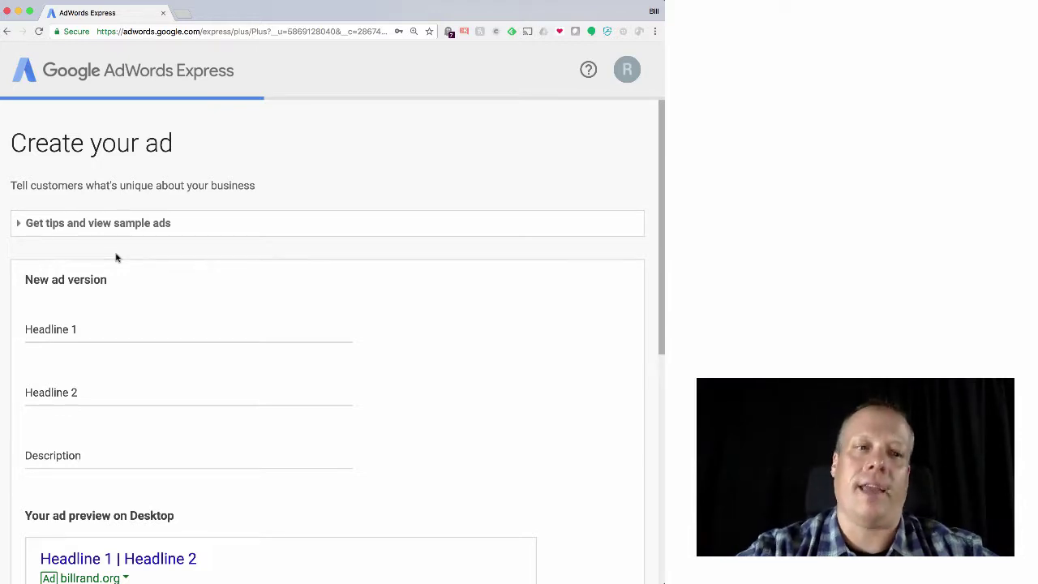
pyautogui.click(88, 331)
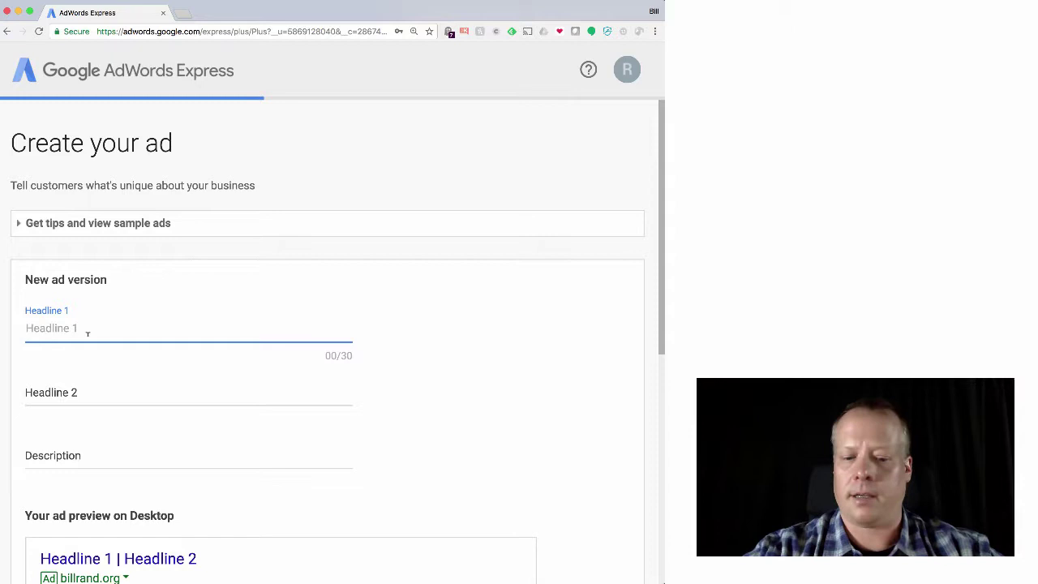
pyautogui.write('Innovative ')
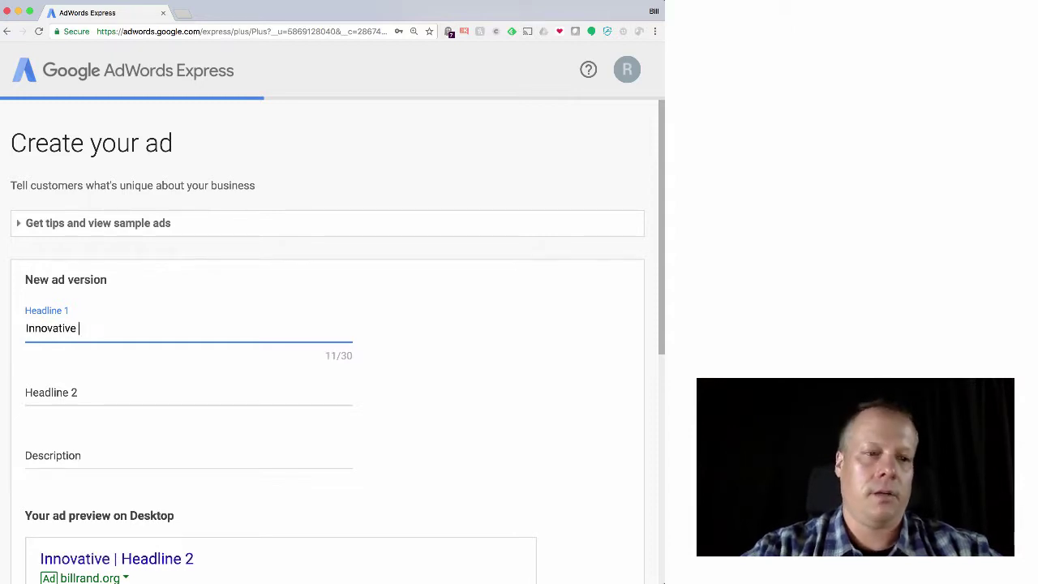
pyautogui.write('Marketing Insights')
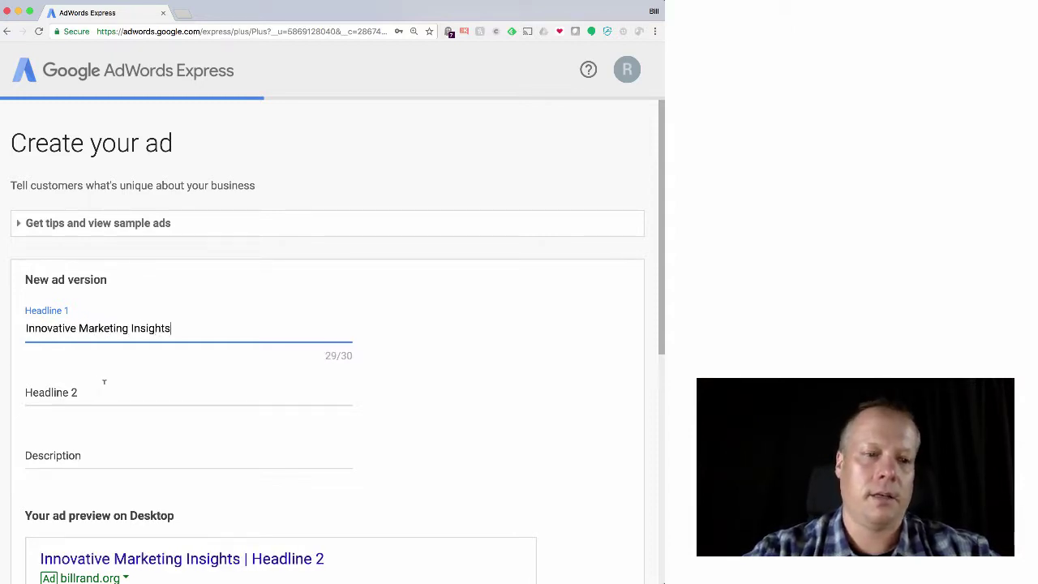
# Set Headline 2 to 'We Specialize in Digital Mktg', shortening Marketing to fit
pyautogui.click(100, 384)
pyautogui.write('We spe')
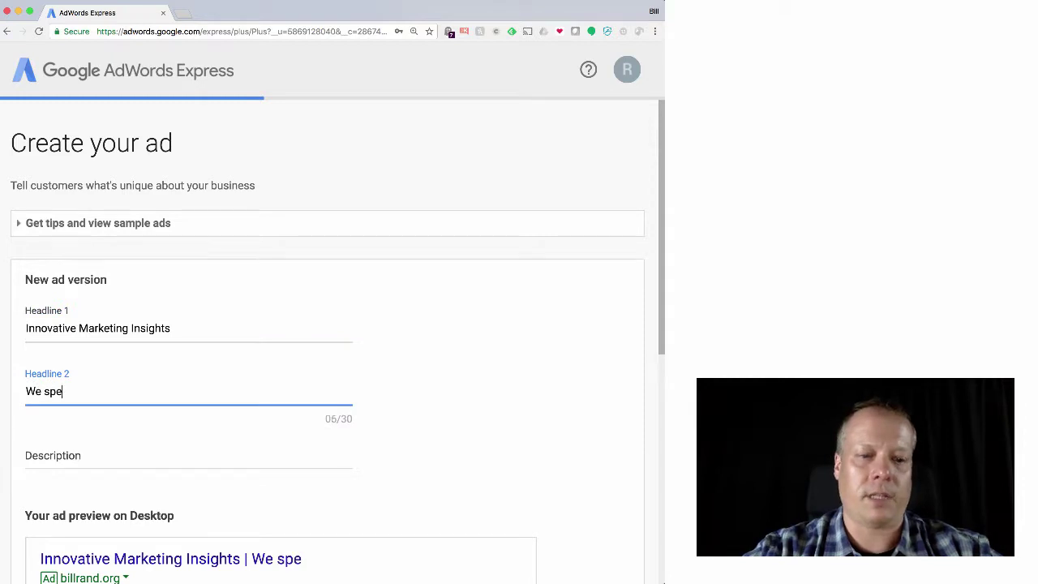
pyautogui.write('cialize in Digi')
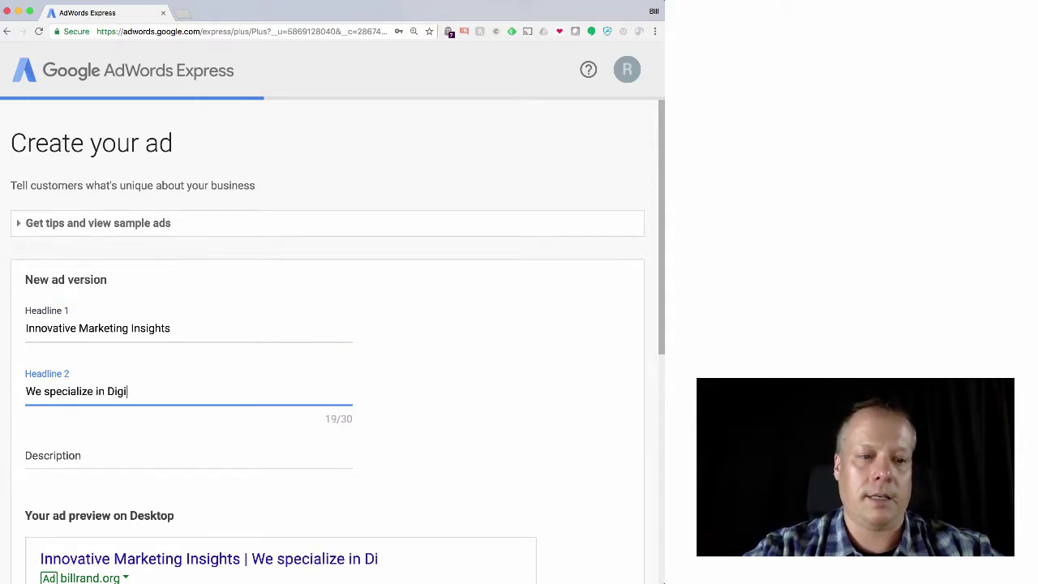
pyautogui.write('tal Marketing')
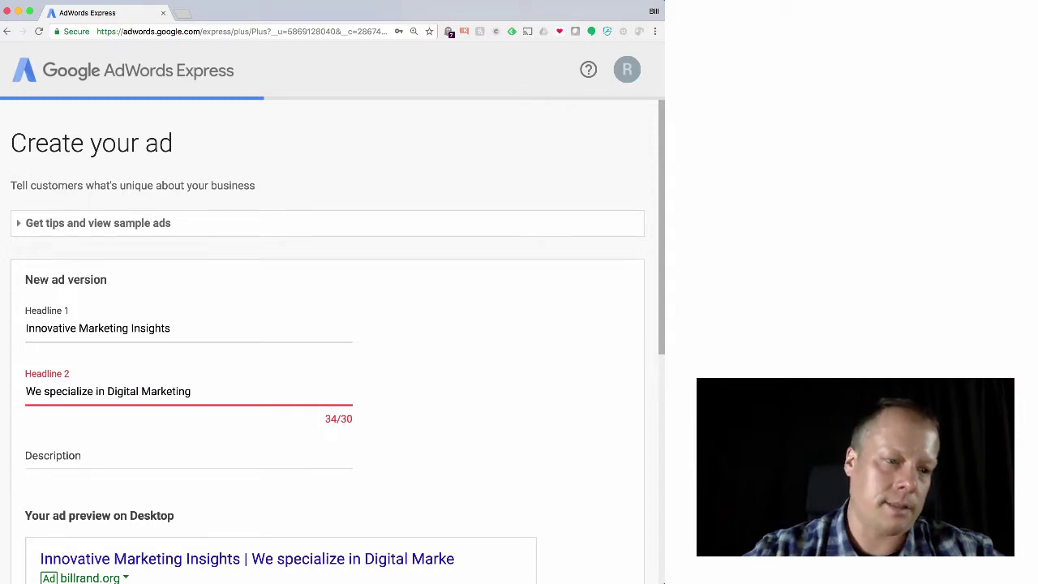
pyautogui.press('BackSpace')
pyautogui.write('S')
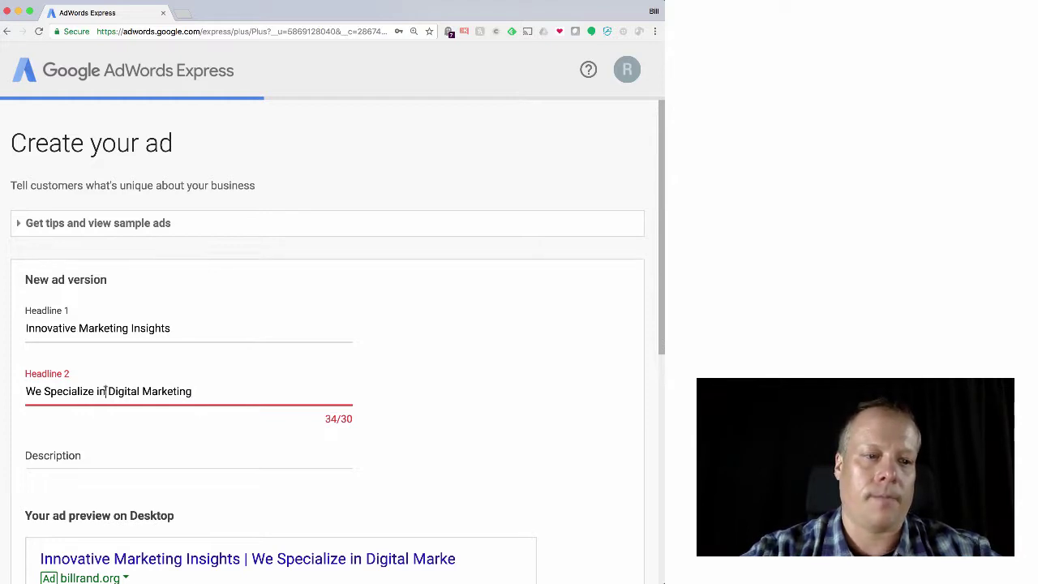
pyautogui.doubleClick(176, 391)
pyautogui.write('Mktg')
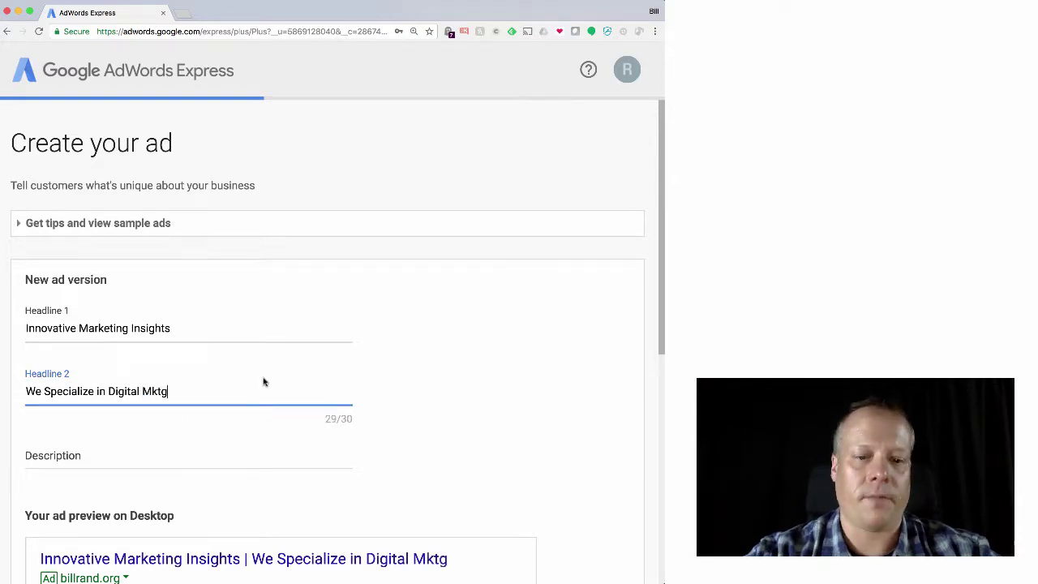
pyautogui.scroll(-3, 262, 382)
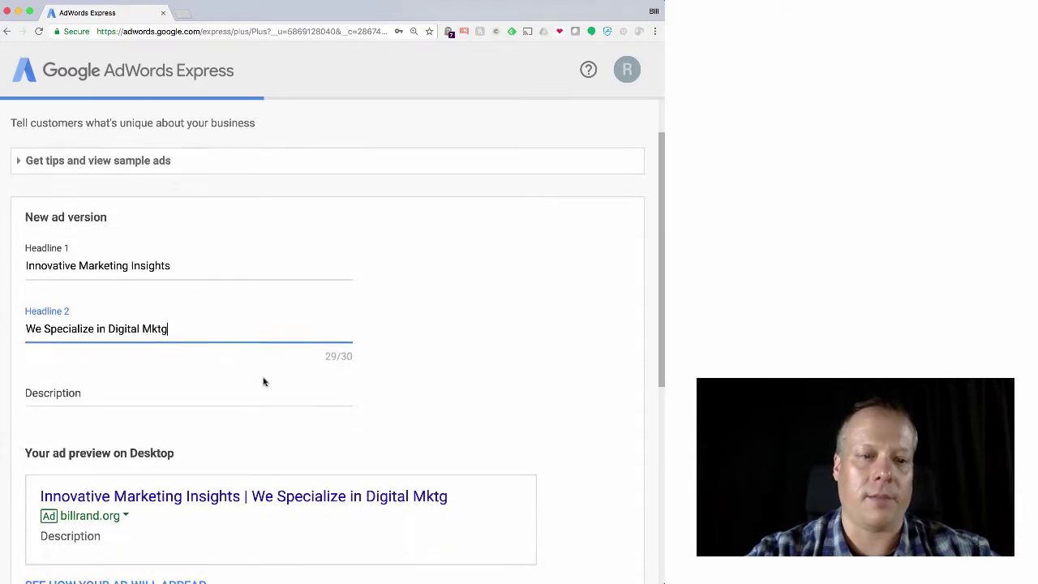
# Type the description 'Based upon the most cutting edge research, we provide you with unique insights.'
pyautogui.click(202, 365)
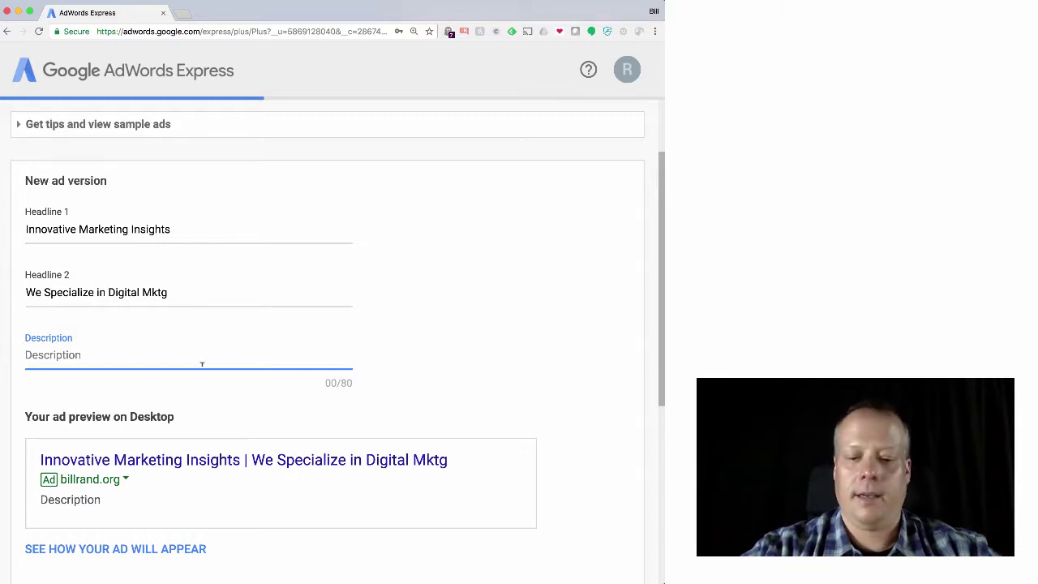
pyautogui.write('Based ')
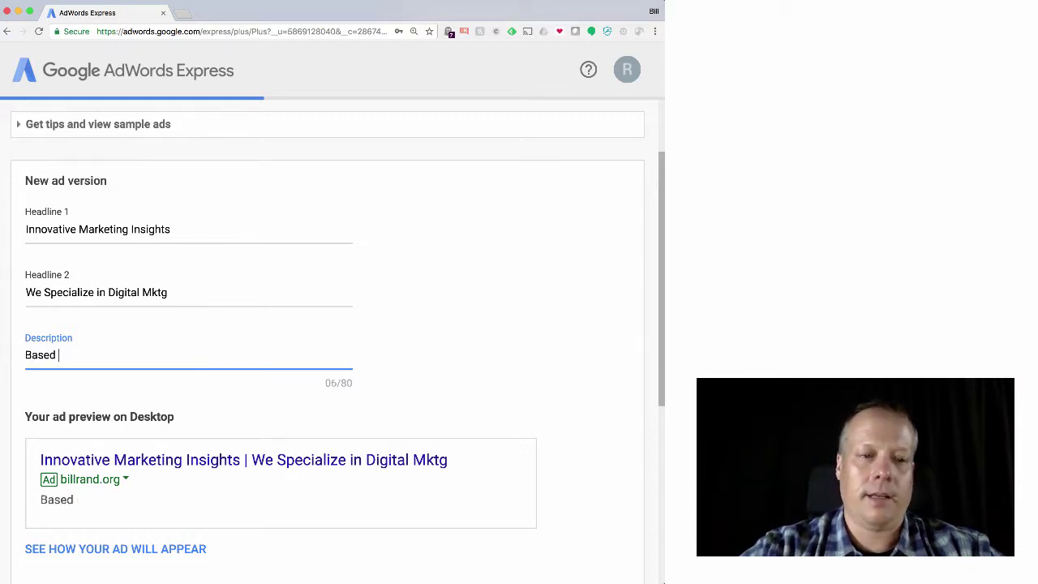
pyautogui.write('upon ')
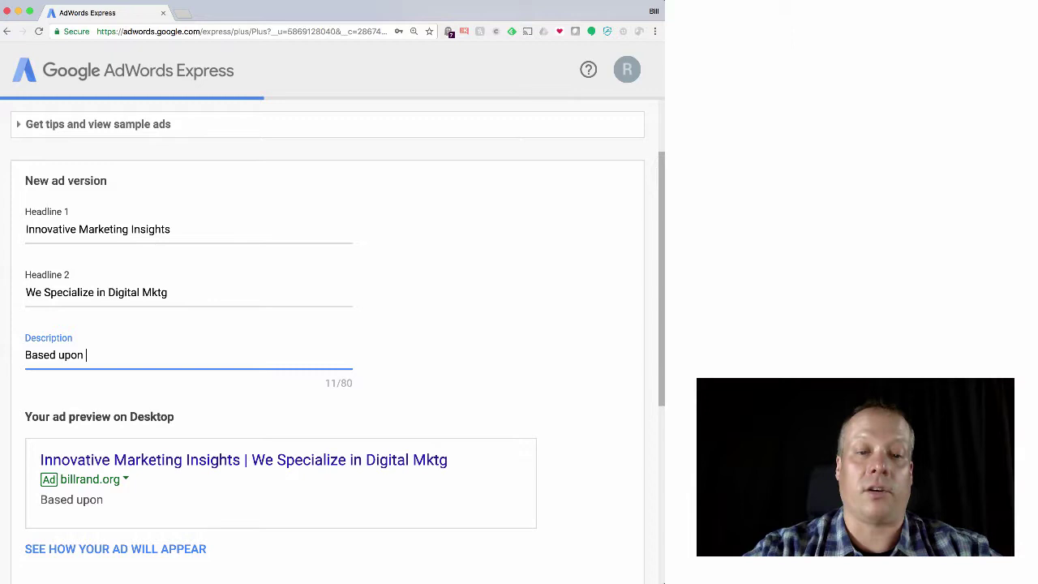
pyautogui.write('the most')
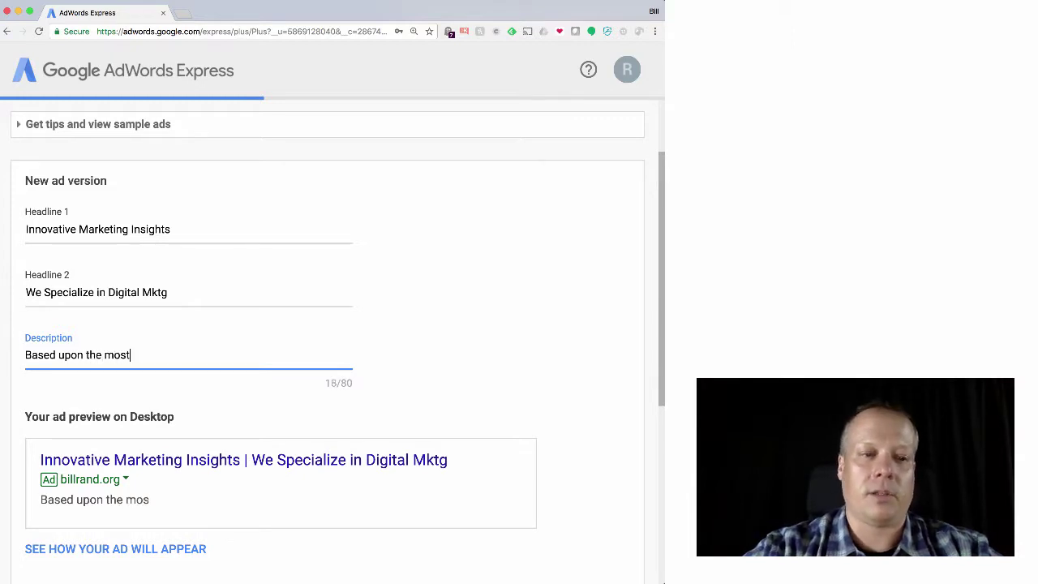
pyautogui.write(' cutting edge re')
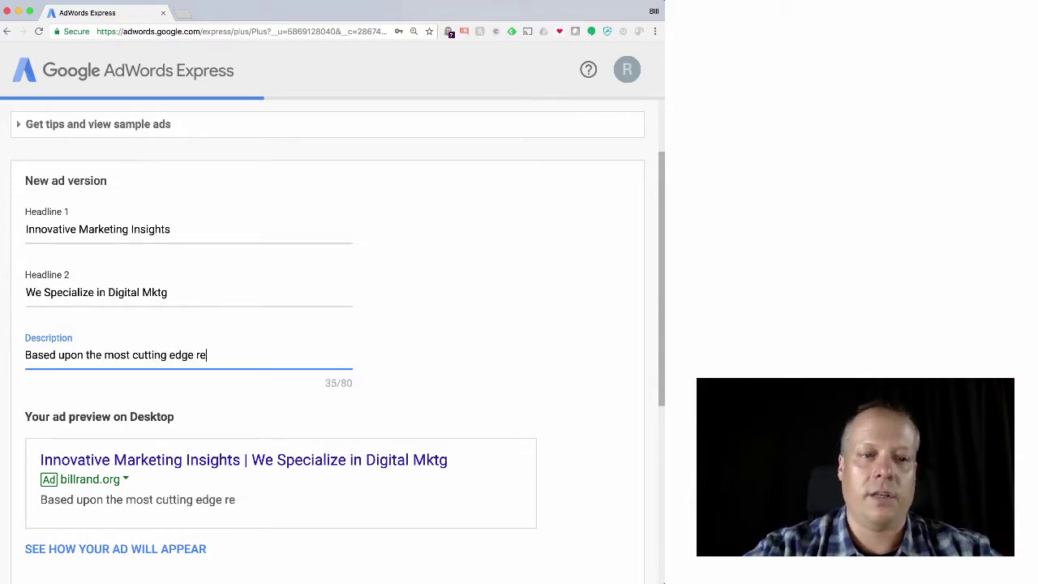
pyautogui.write('search, we provide w')
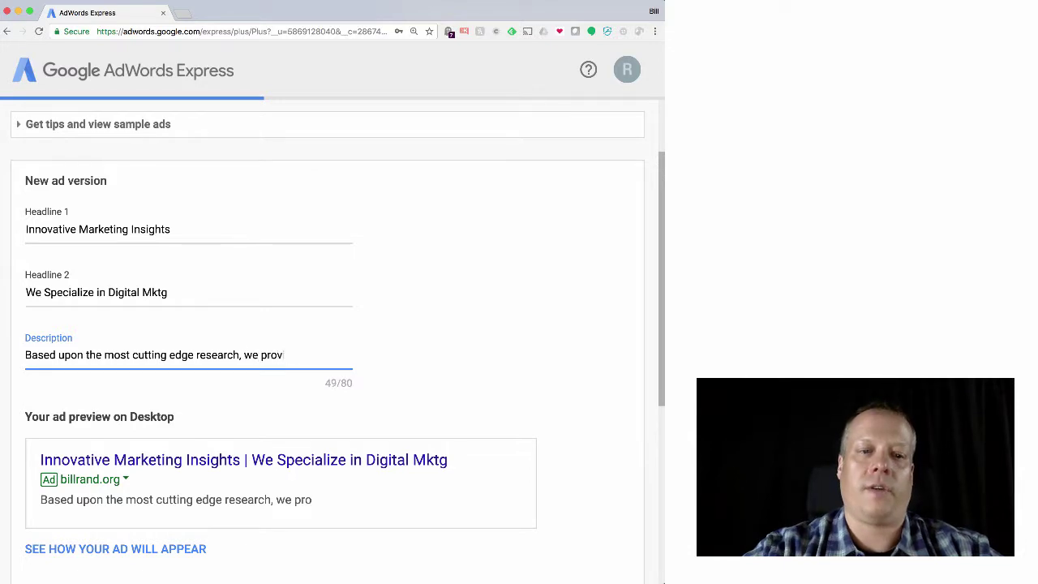
pyautogui.press('BackSpace')
pyautogui.write('you with uniques')
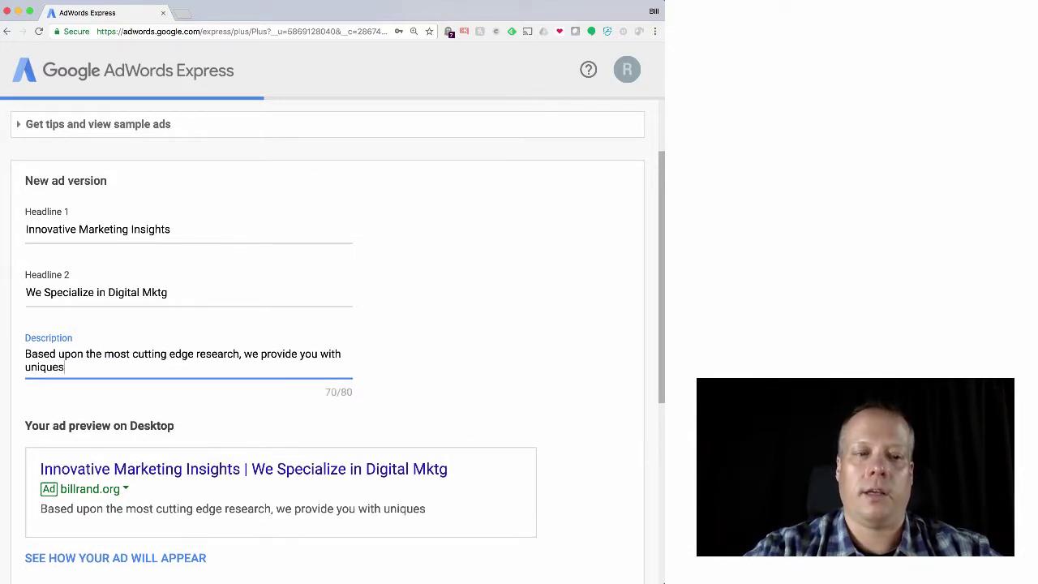
pyautogui.press('BackSpace')
pyautogui.write('insights.')
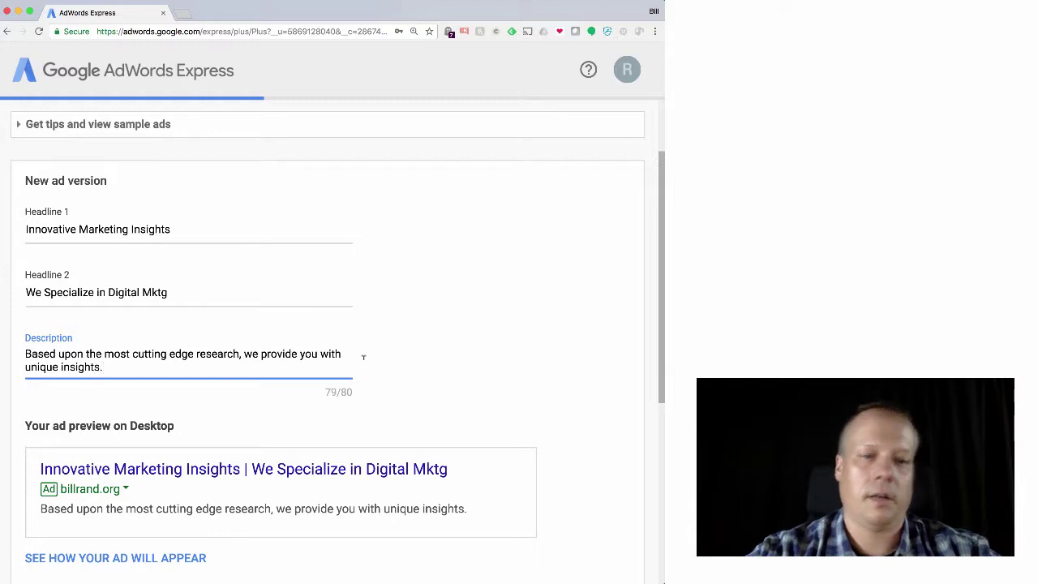
pyautogui.scroll(-5, 364, 357)
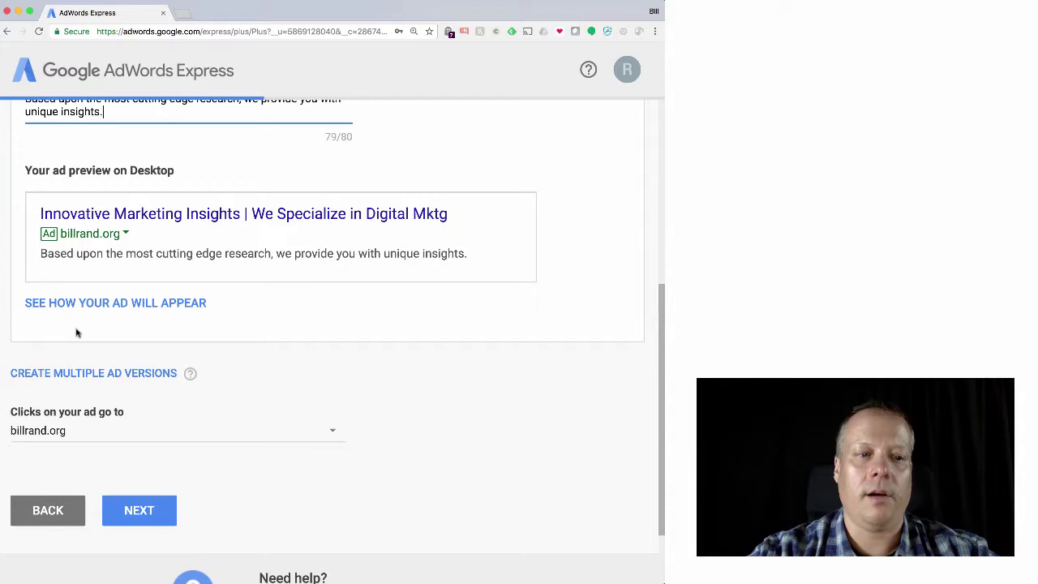
pyautogui.click(136, 436)
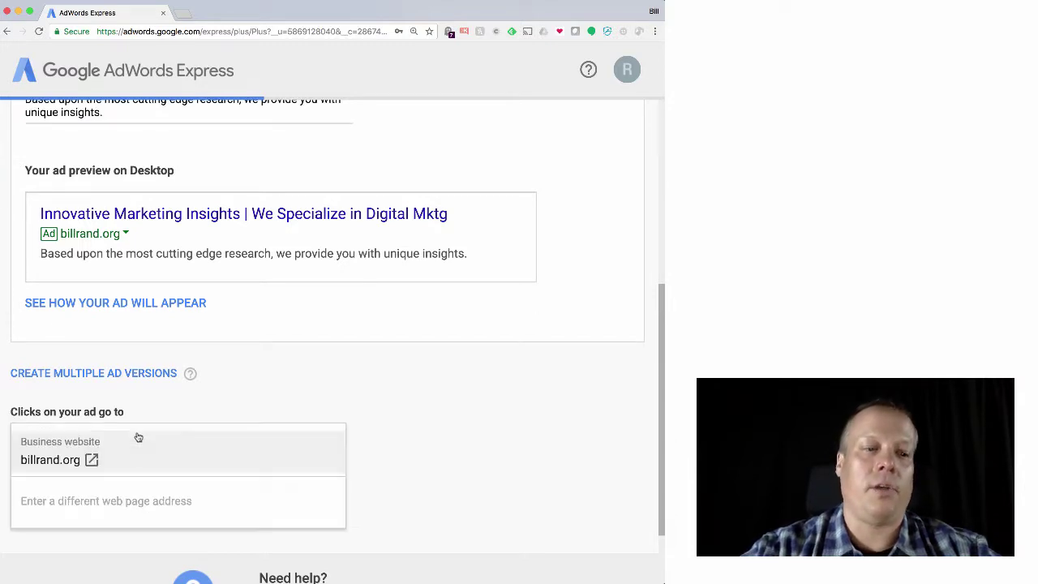
pyautogui.click(226, 495)
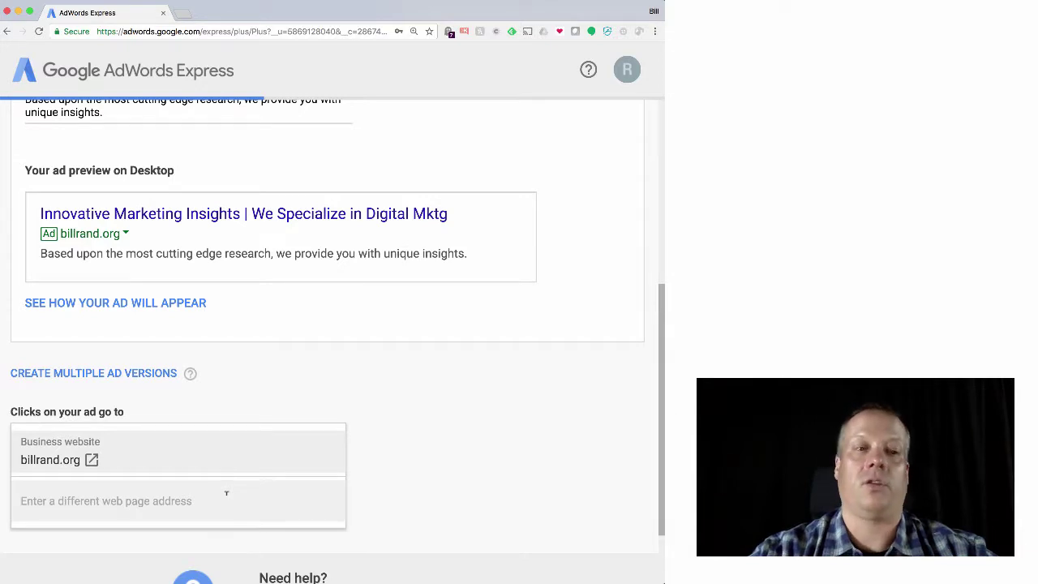
pyautogui.click(314, 351)
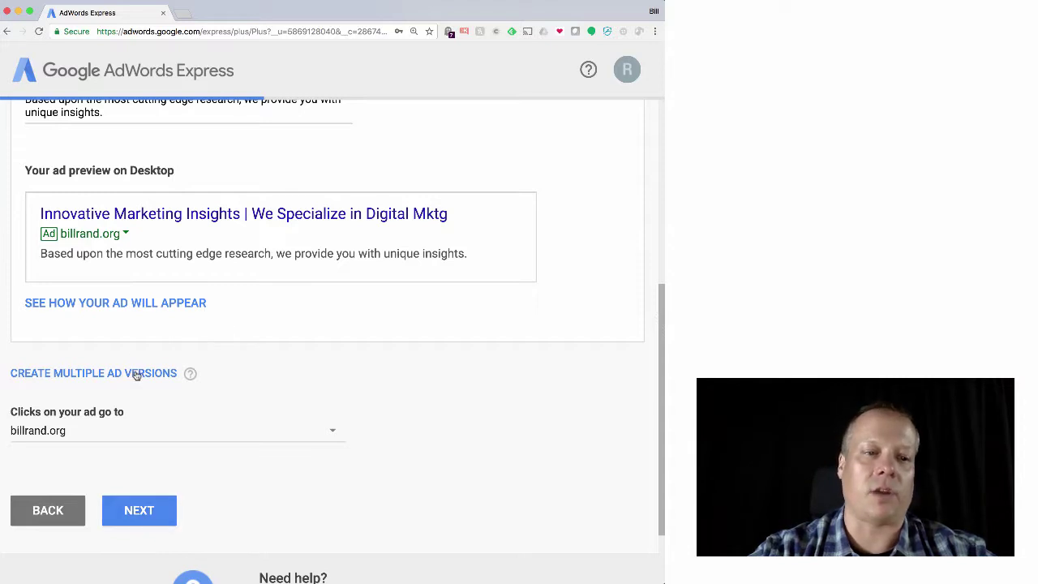
# Save the ad and enter an initial daily budget of 10.00
pyautogui.click(143, 511)
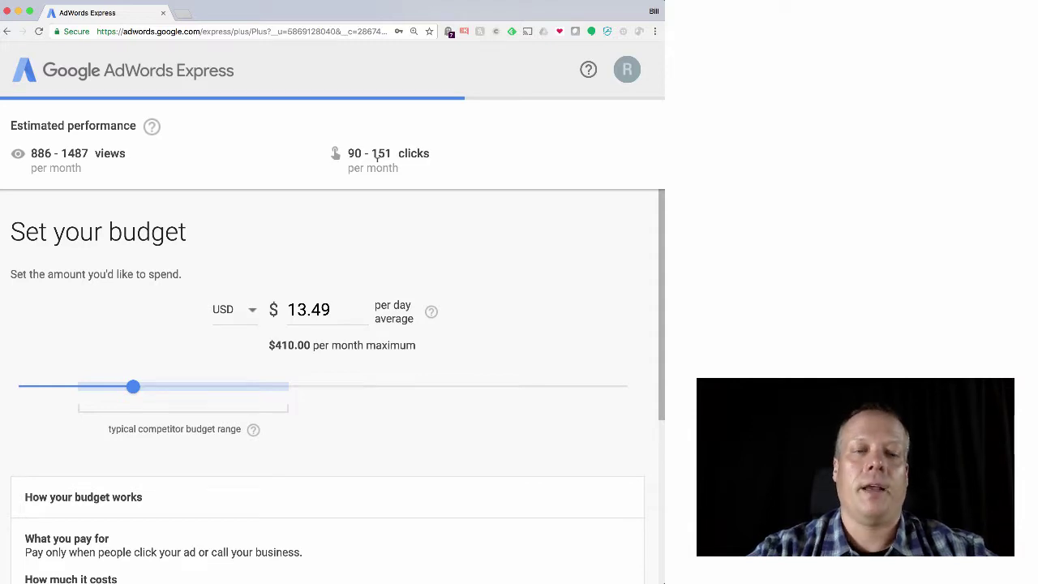
pyautogui.scroll(-2, 551, 313)
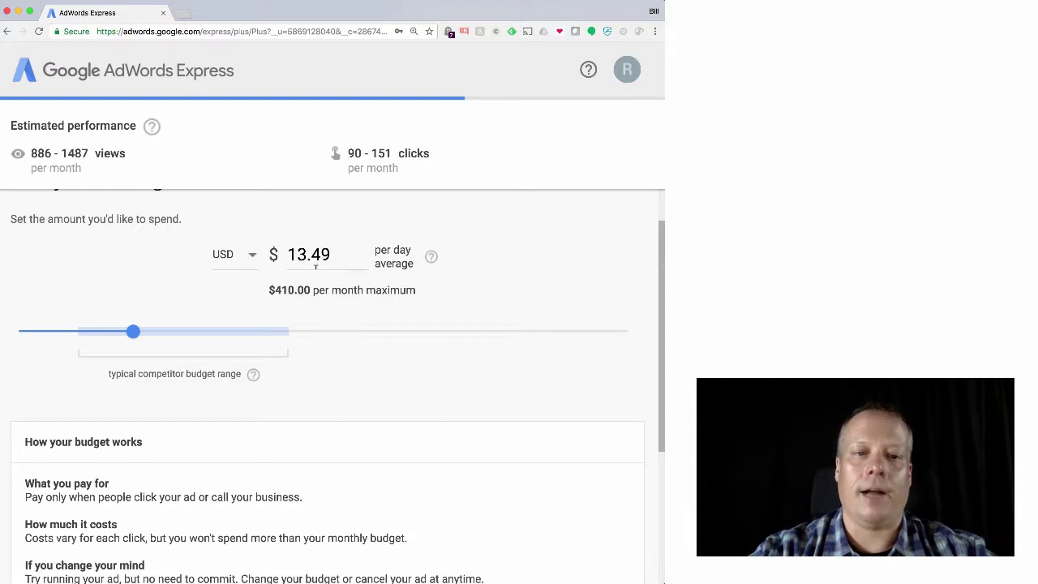
pyautogui.moveTo(334, 253); pyautogui.dragTo(270, 254)
pyautogui.write('10.00')
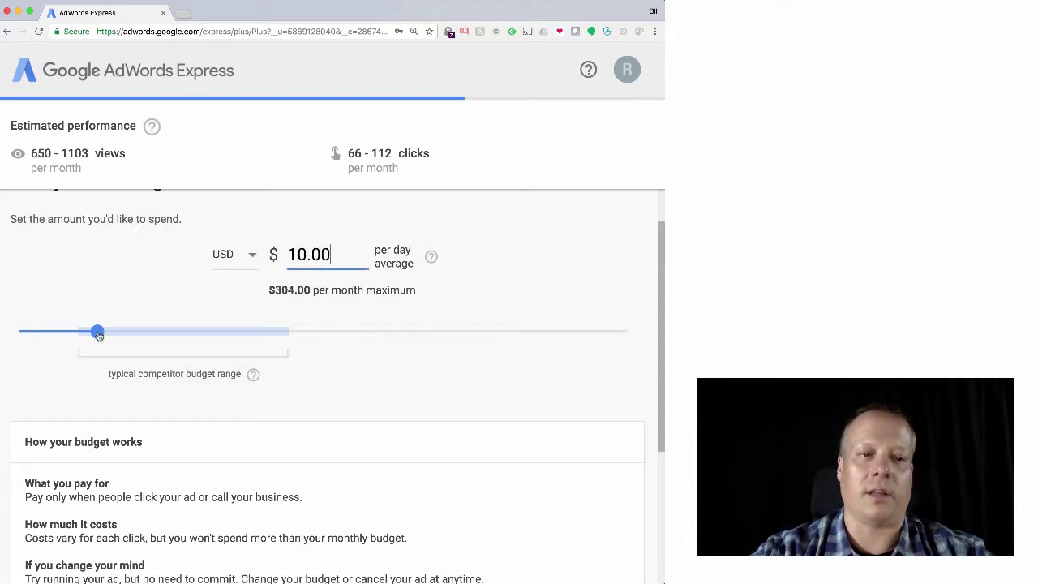
# Slide the budget and settle on $15.00 per day, a $456.00 monthly maximum
pyautogui.moveTo(98, 335); pyautogui.dragTo(232, 347)
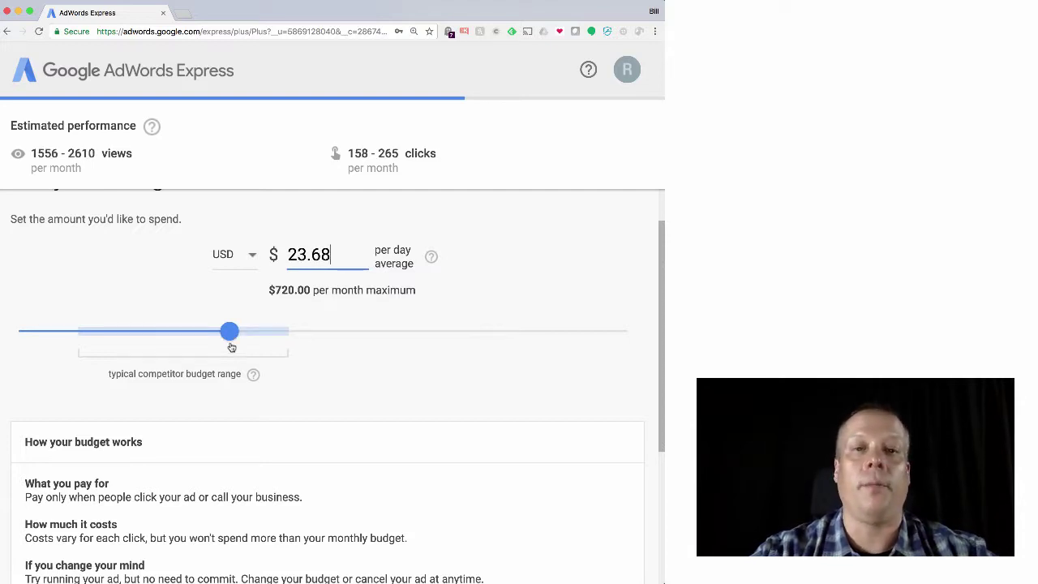
pyautogui.moveTo(232, 347); pyautogui.dragTo(149, 339)
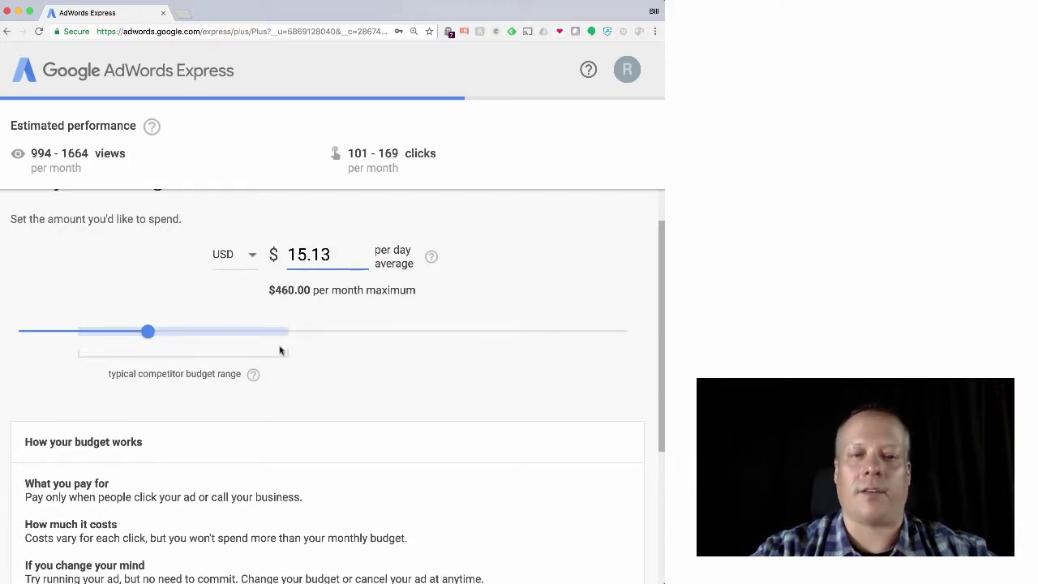
pyautogui.press('BackSpace')
pyautogui.press('BackSpace')
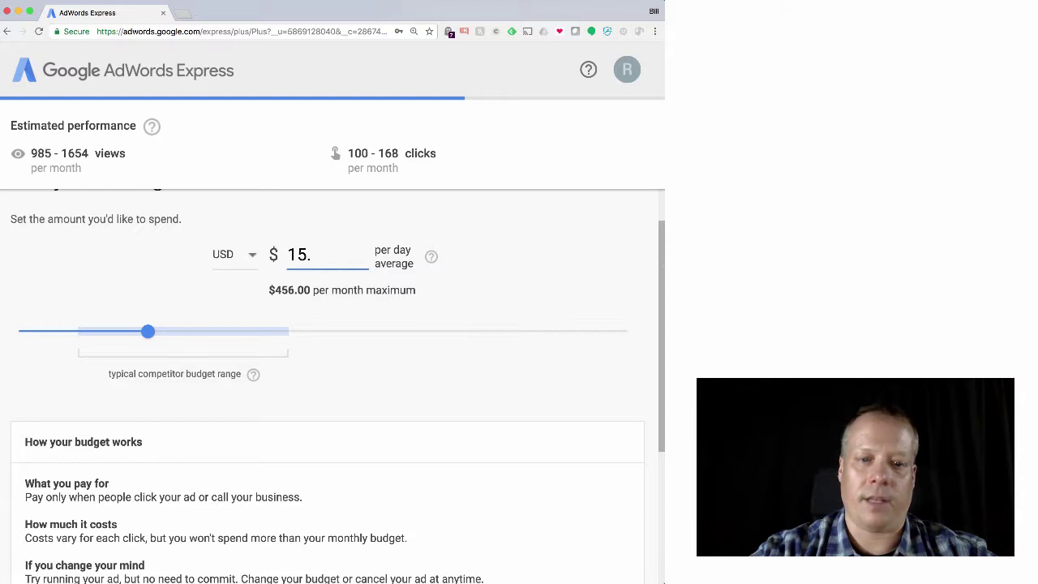
pyautogui.write('00')
pyautogui.scroll(-1, 501, 392)
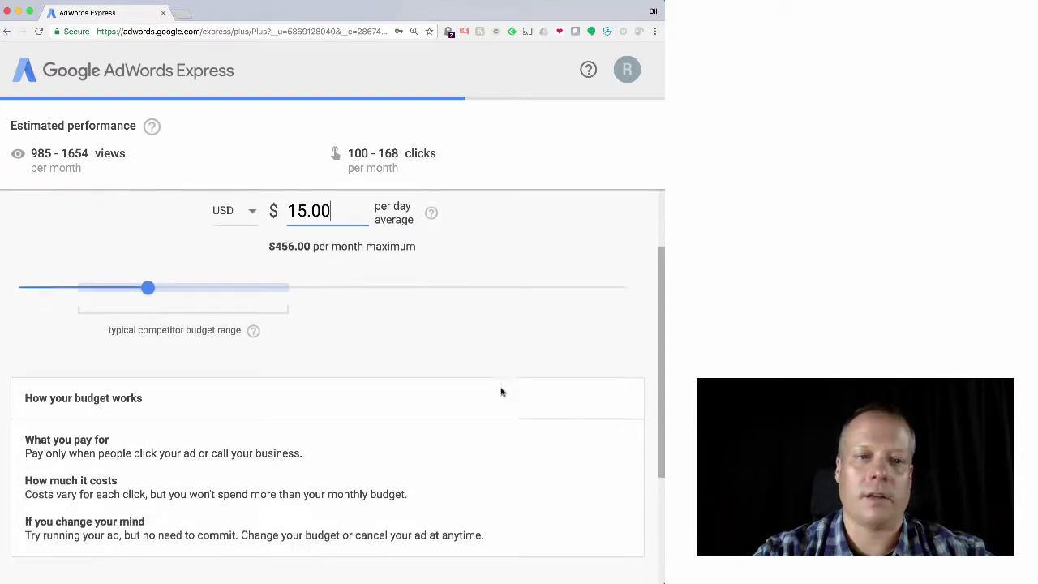
pyautogui.press('Tab')
pyautogui.scroll(-1, 499, 406)
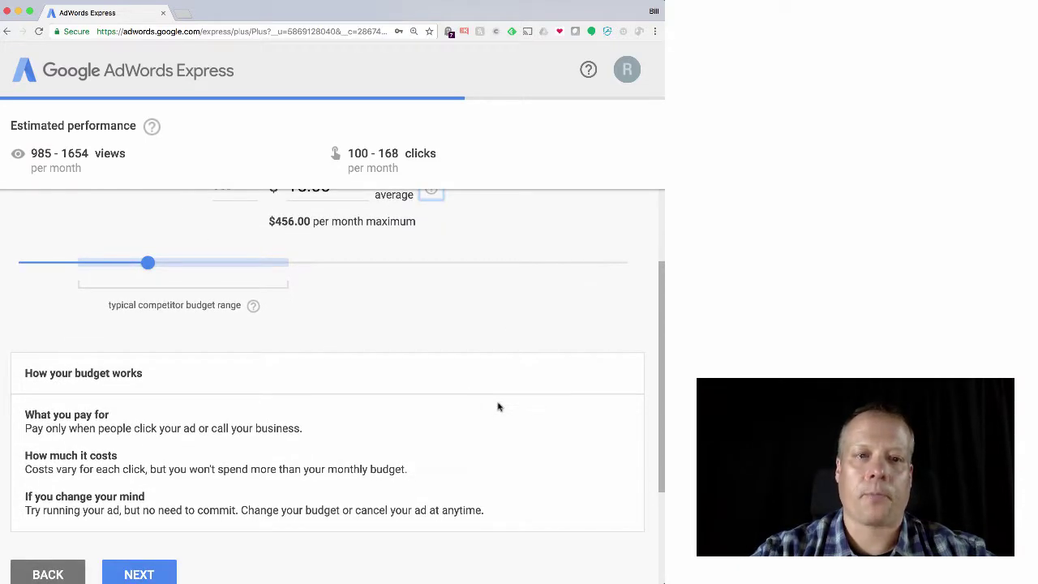
pyautogui.scroll(-1, 499, 407)
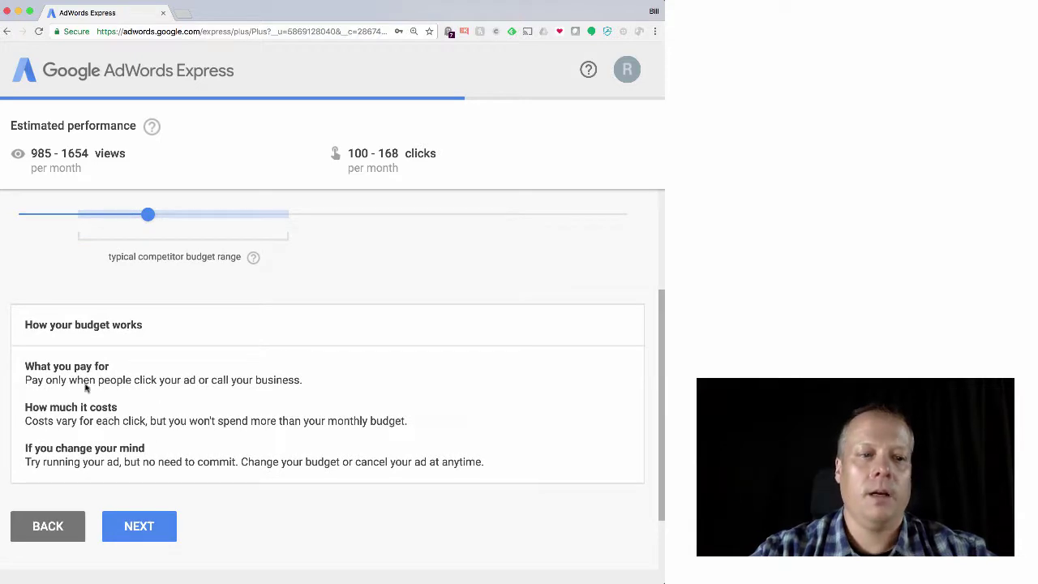
pyautogui.scroll(2, 297, 285)
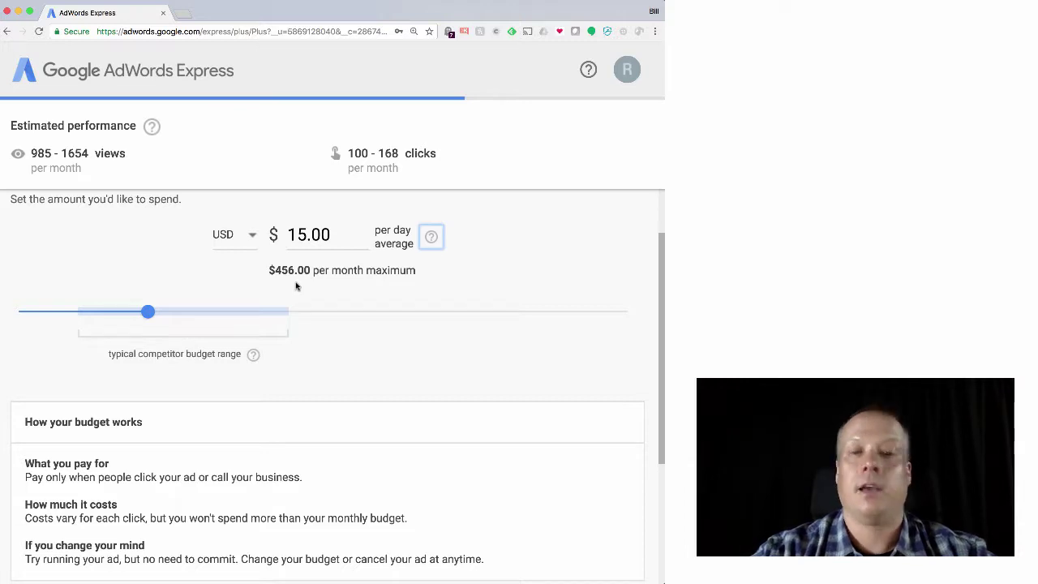
pyautogui.scroll(-4, 296, 285)
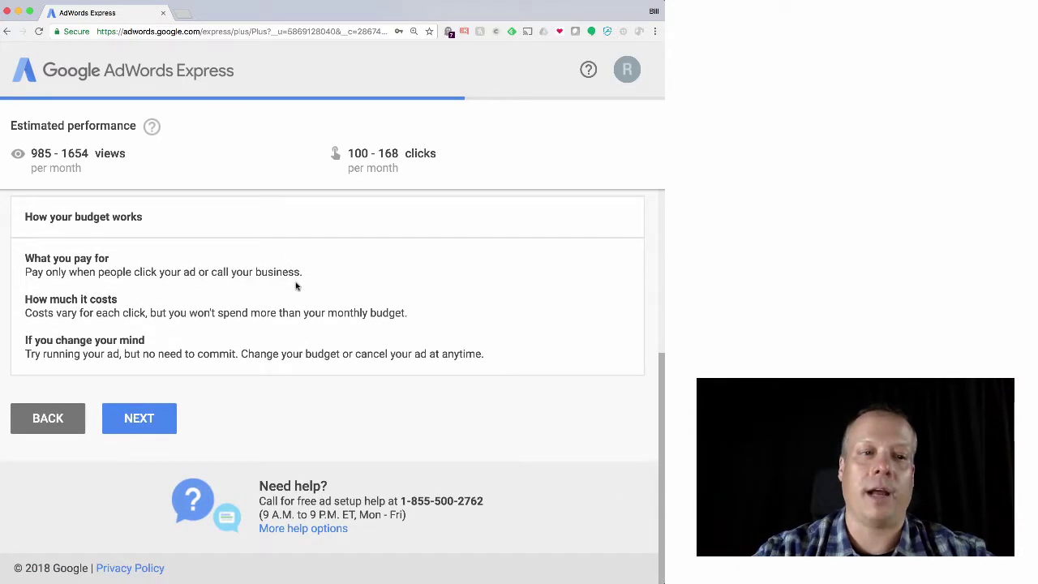
# Open the ad settings review and check the goal, ad, locations, product and $15.00 budget
pyautogui.click(153, 424)
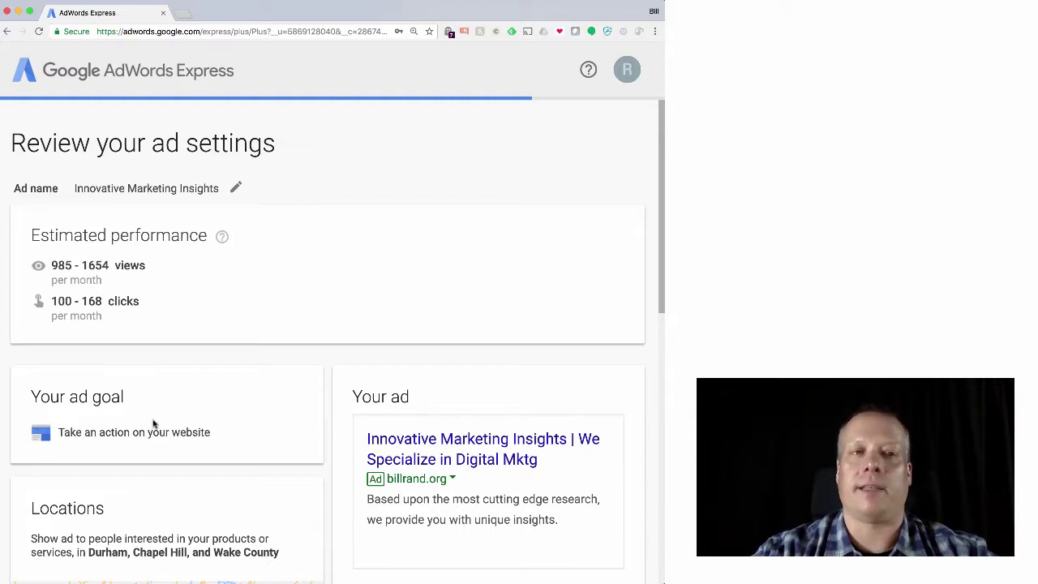
pyautogui.scroll(-5, 153, 423)
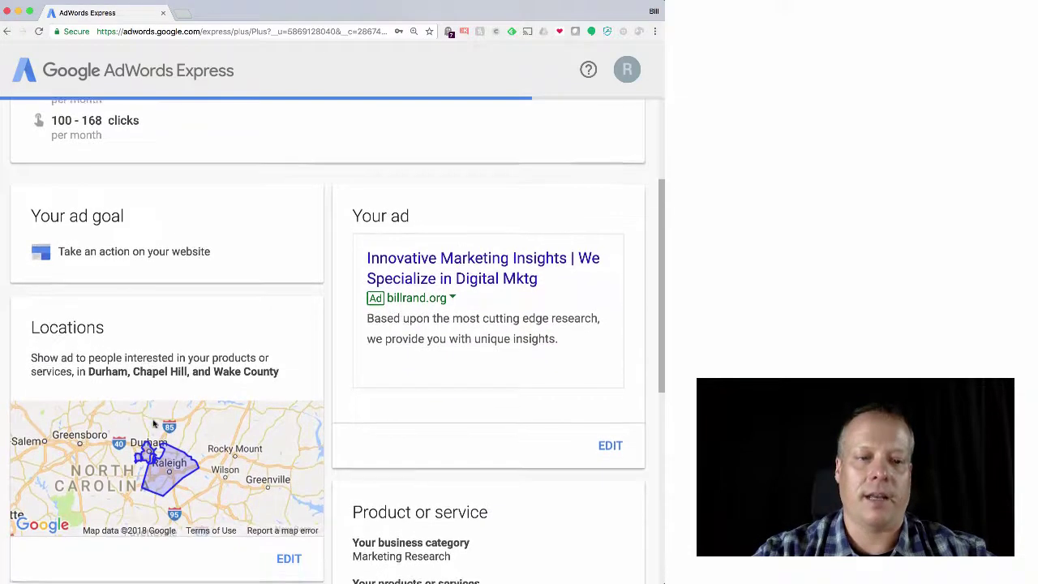
pyautogui.scroll(-4, 153, 423)
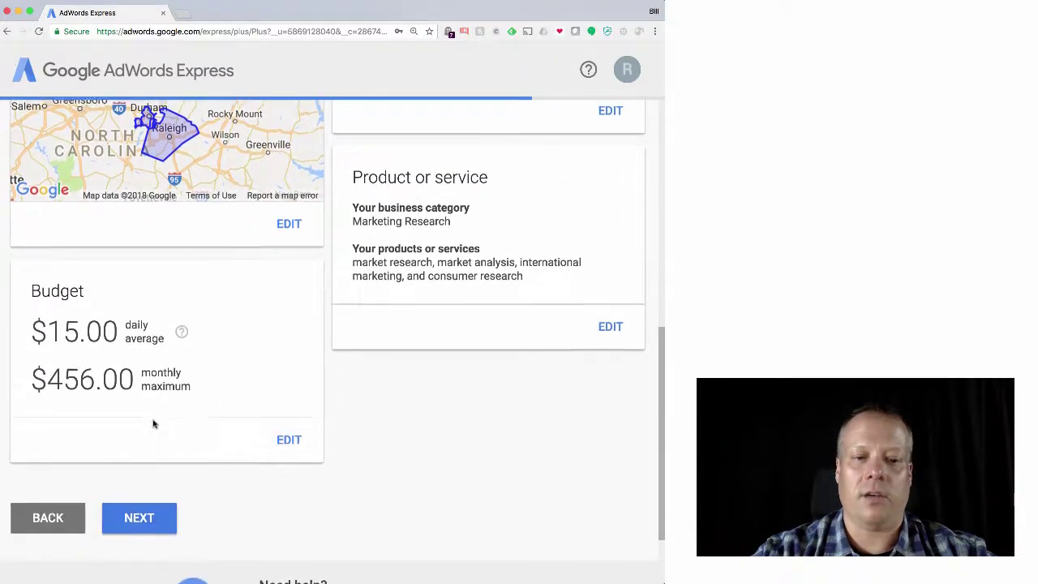
# Accept the review, look over the payment info and advertising terms, then sign out of Google
pyautogui.click(139, 420)
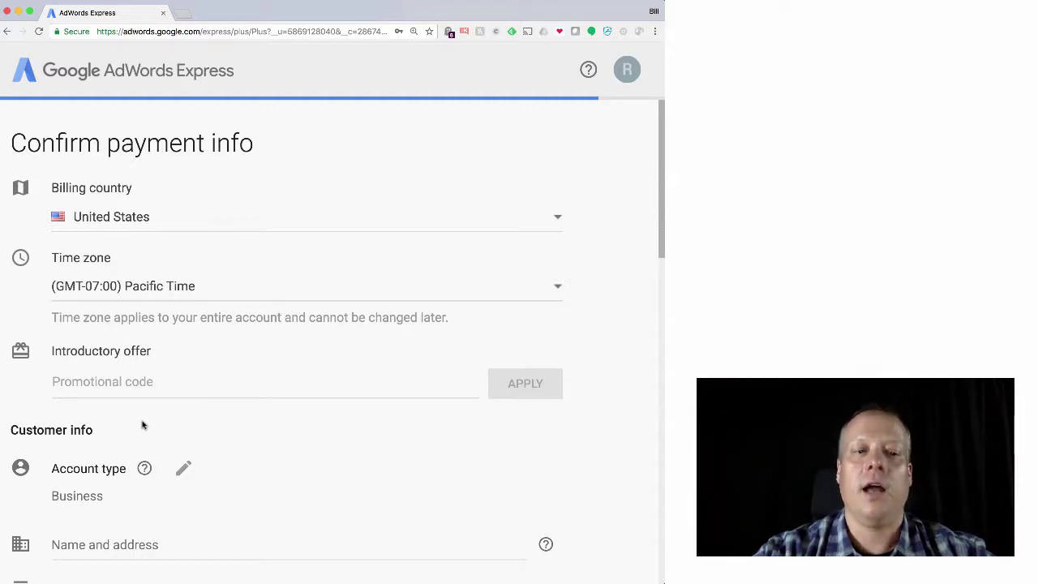
pyautogui.scroll(-5, 142, 425)
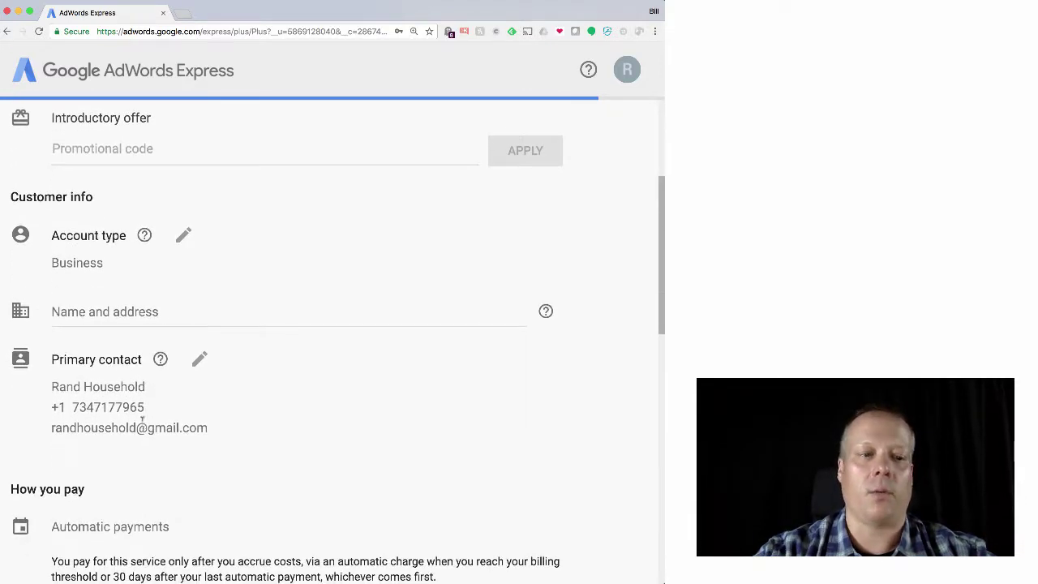
pyautogui.scroll(-4, 142, 422)
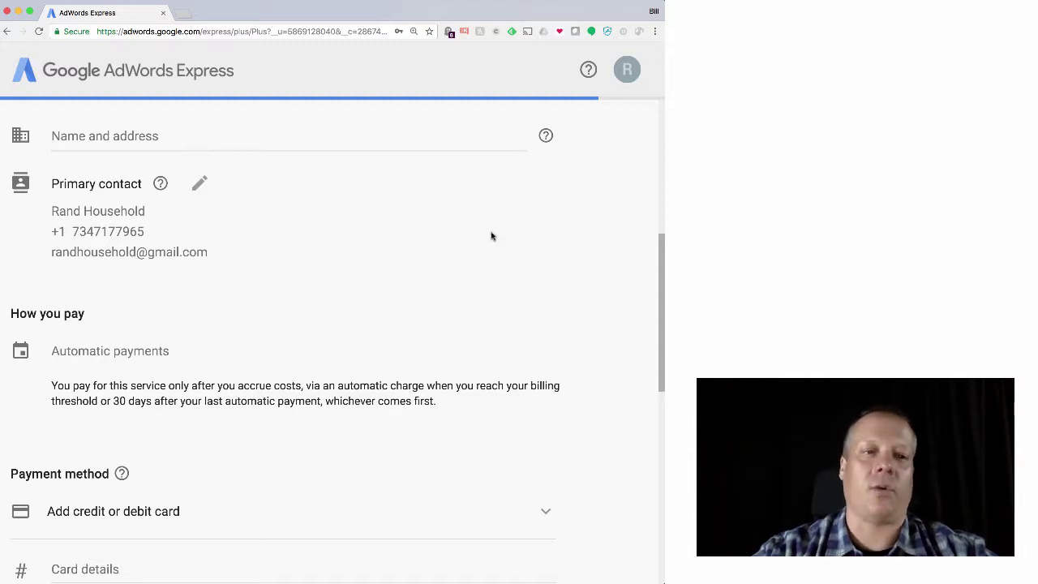
pyautogui.scroll(-1, 459, 398)
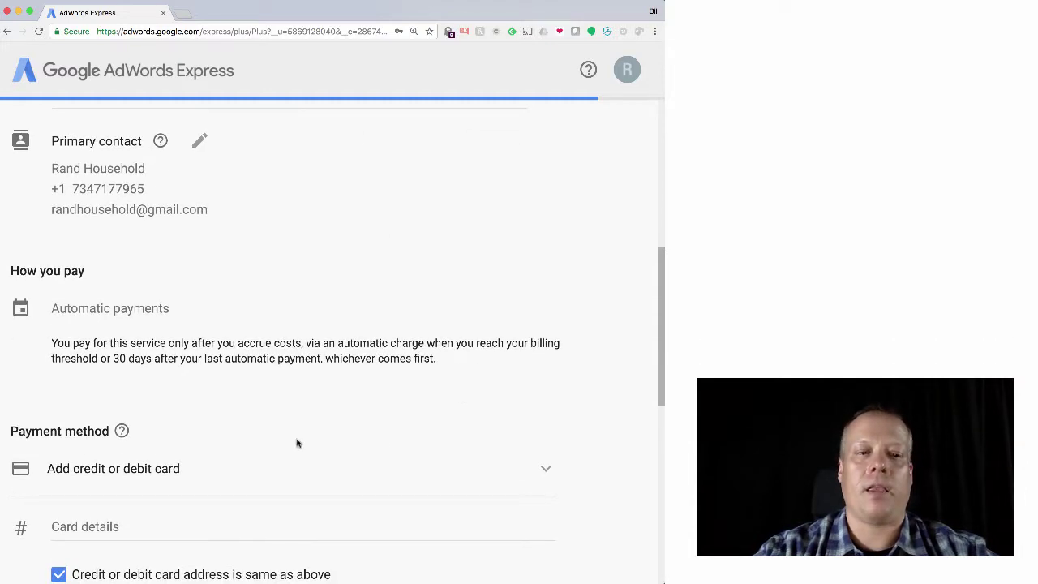
pyautogui.scroll(-5, 271, 427)
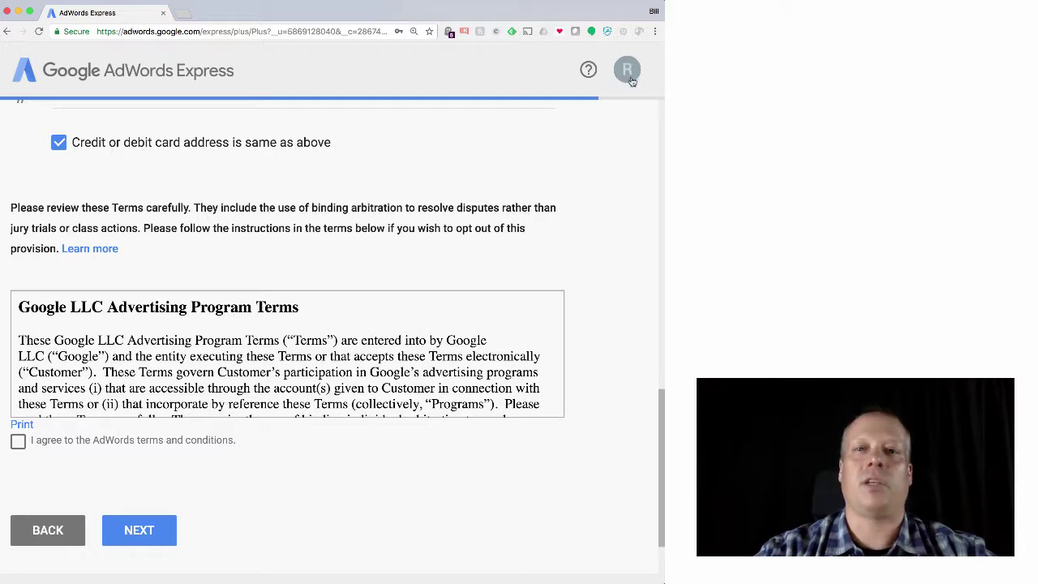
pyautogui.click(630, 76)
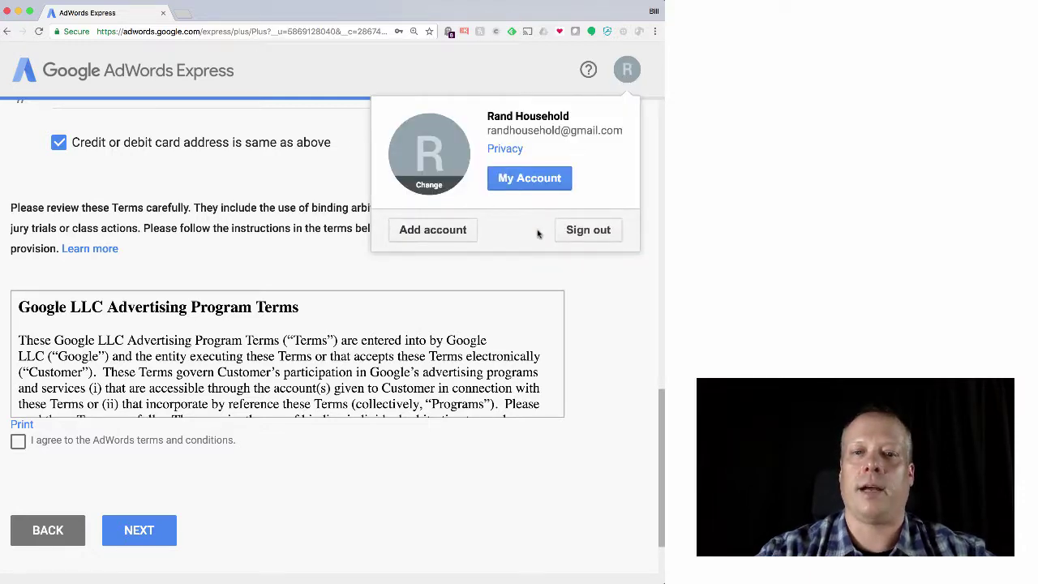
pyautogui.click(572, 231)
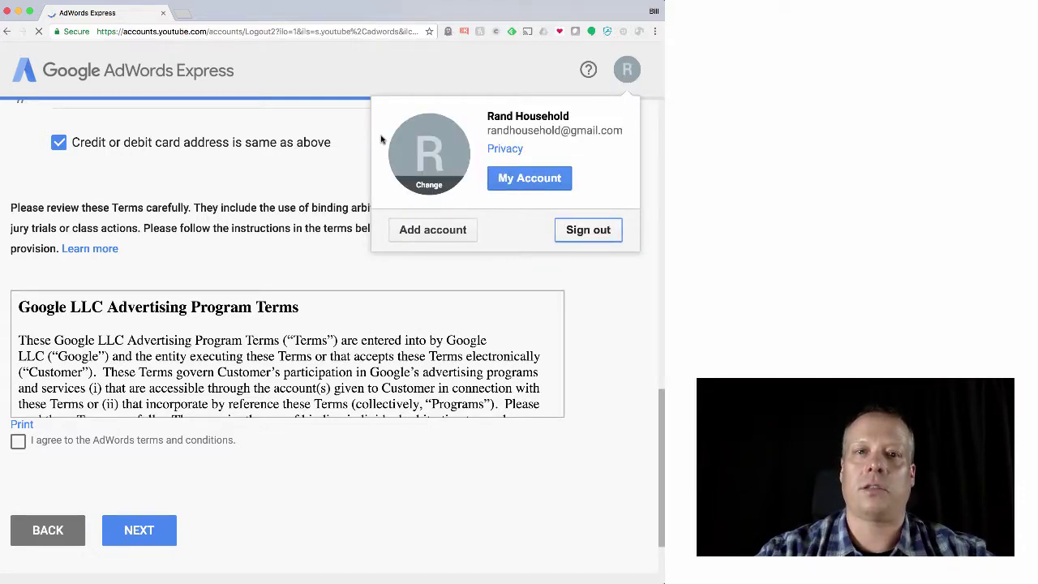